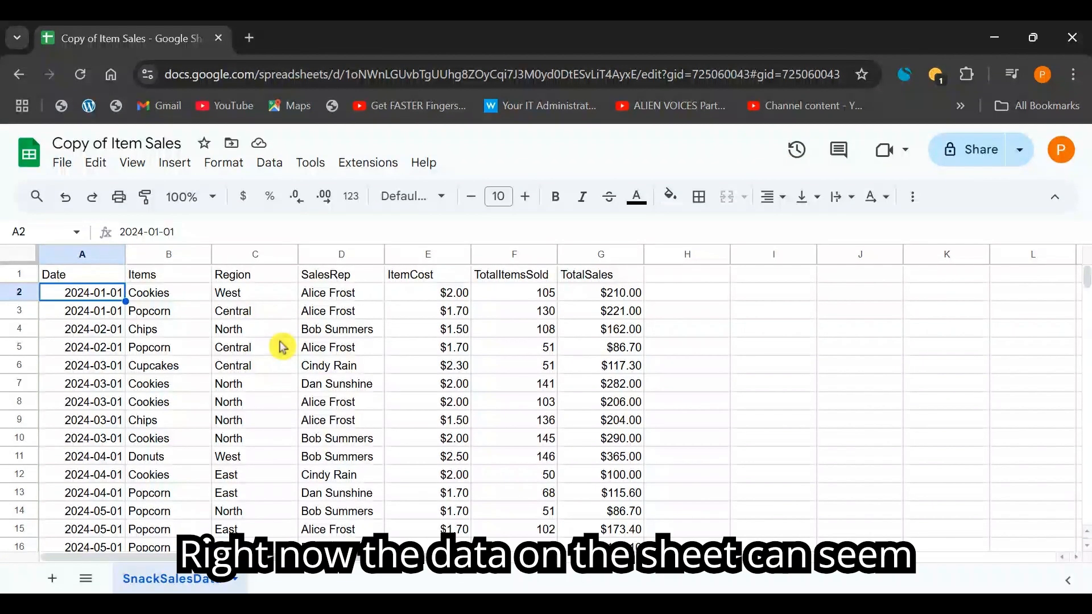
Look through the sales records on the SnackSalesData sheet from the first row to the last
scroll(407, 339, down, 3)
scroll(390, 434, up, 3)
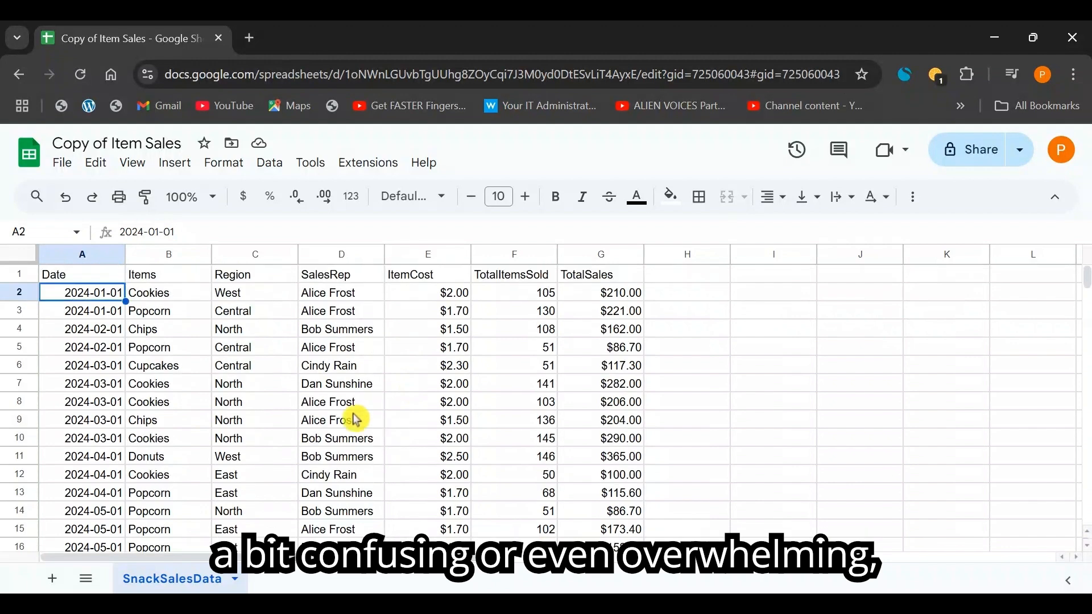
scroll(264, 288, down, 10)
scroll(237, 410, up, 10)
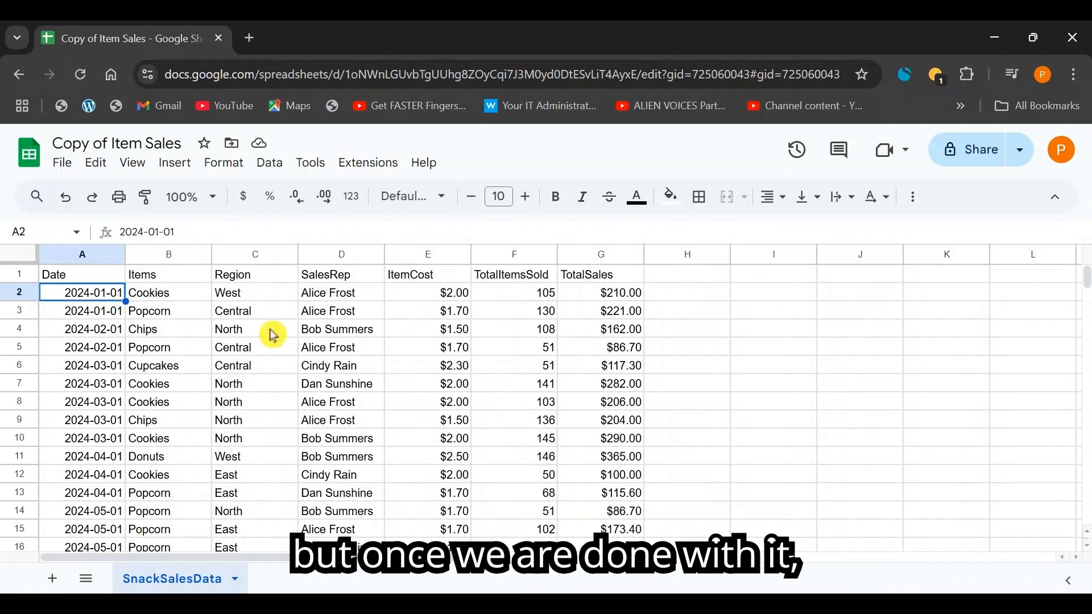
scroll(273, 335, down, 12)
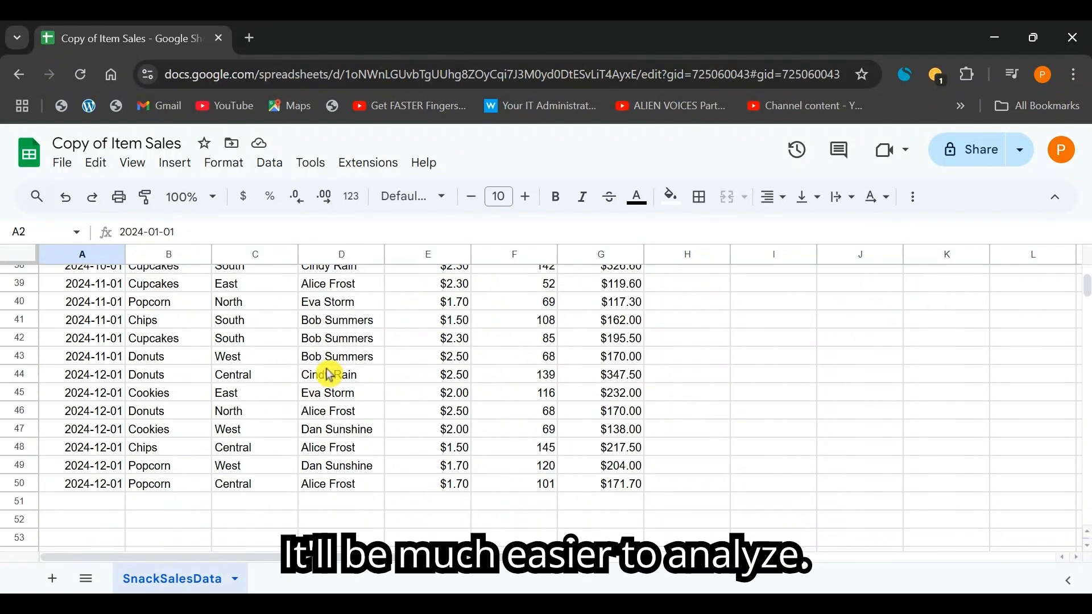
scroll(330, 375, up, 7)
scroll(330, 376, down, 7)
scroll(330, 375, up, 7)
scroll(331, 377, down, 1)
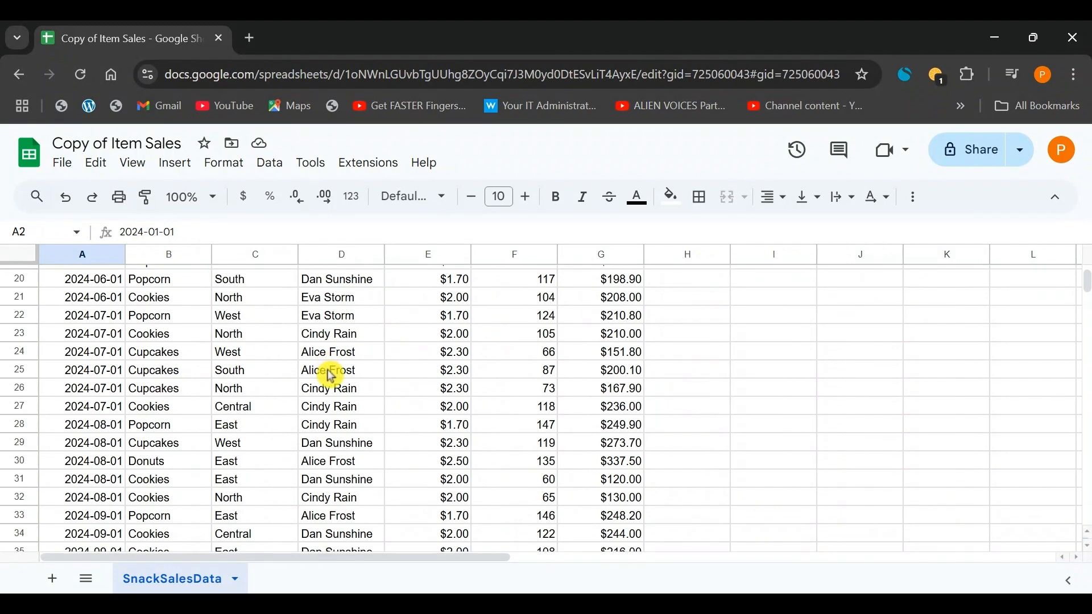
scroll(331, 377, up, 2)
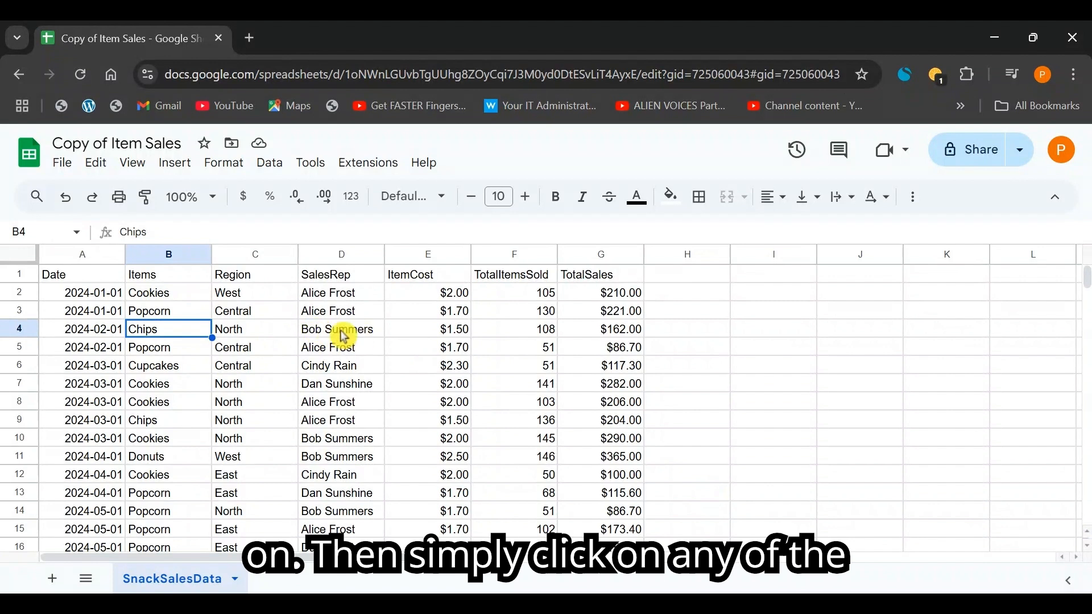
Create a pivot table from the range SnackSalesData!A1:G50 on a new sheet
click(472, 327)
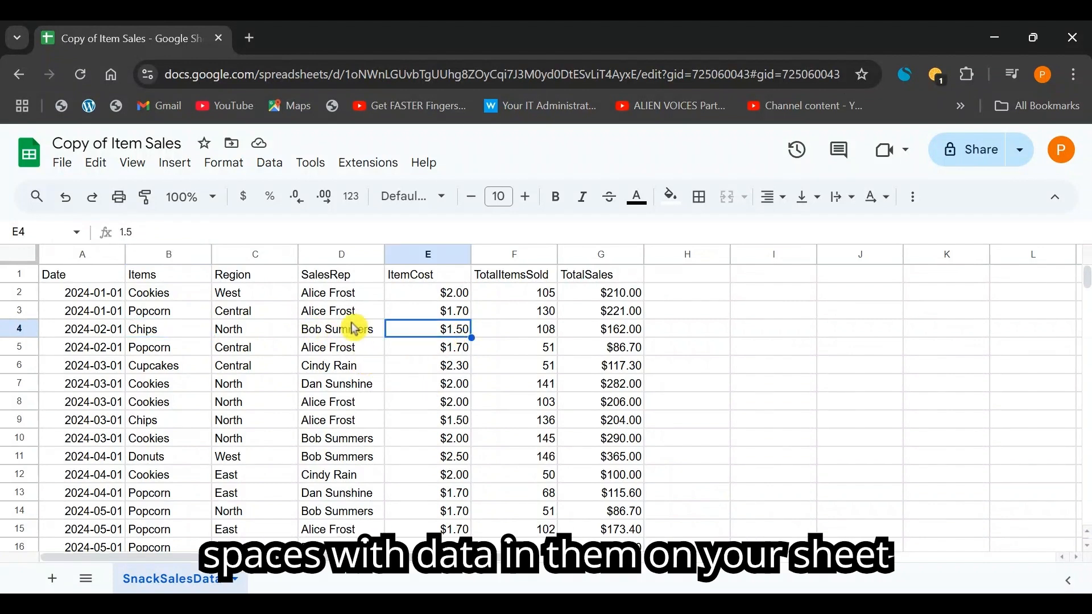
click(162, 171)
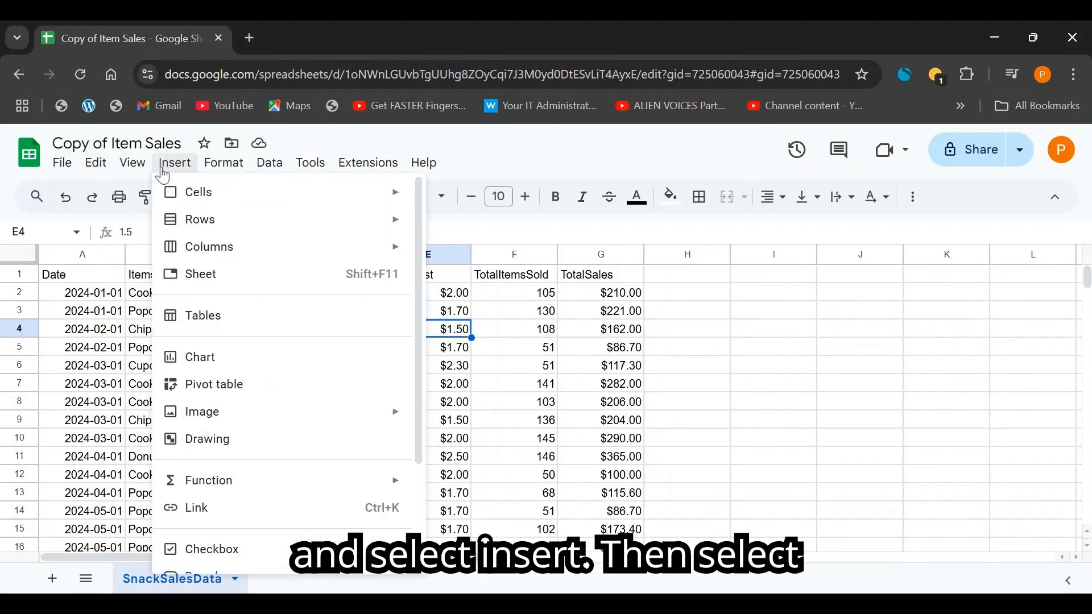
click(235, 387)
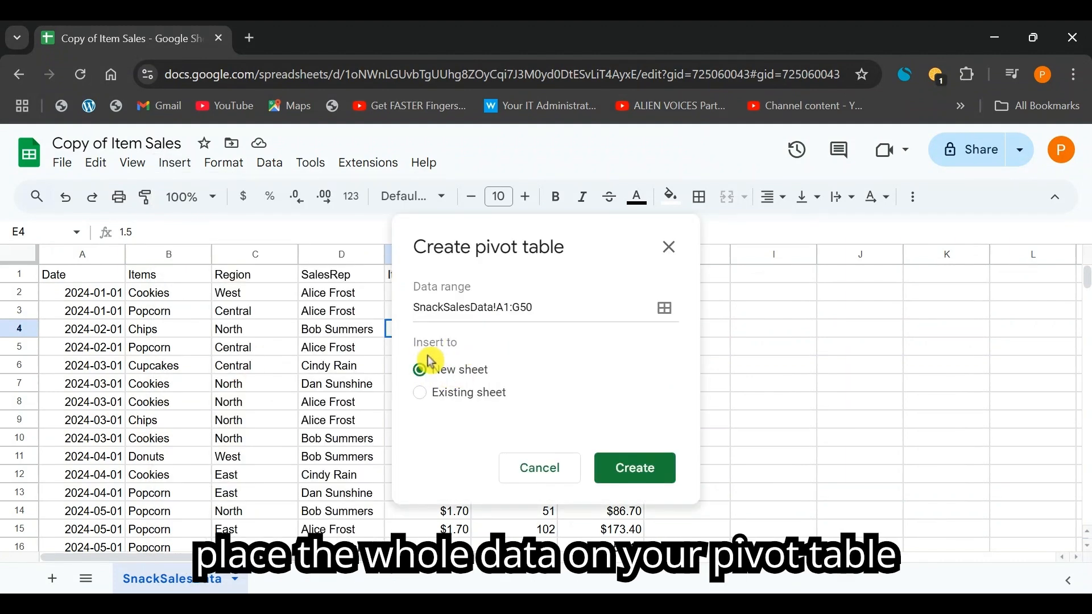
click(441, 398)
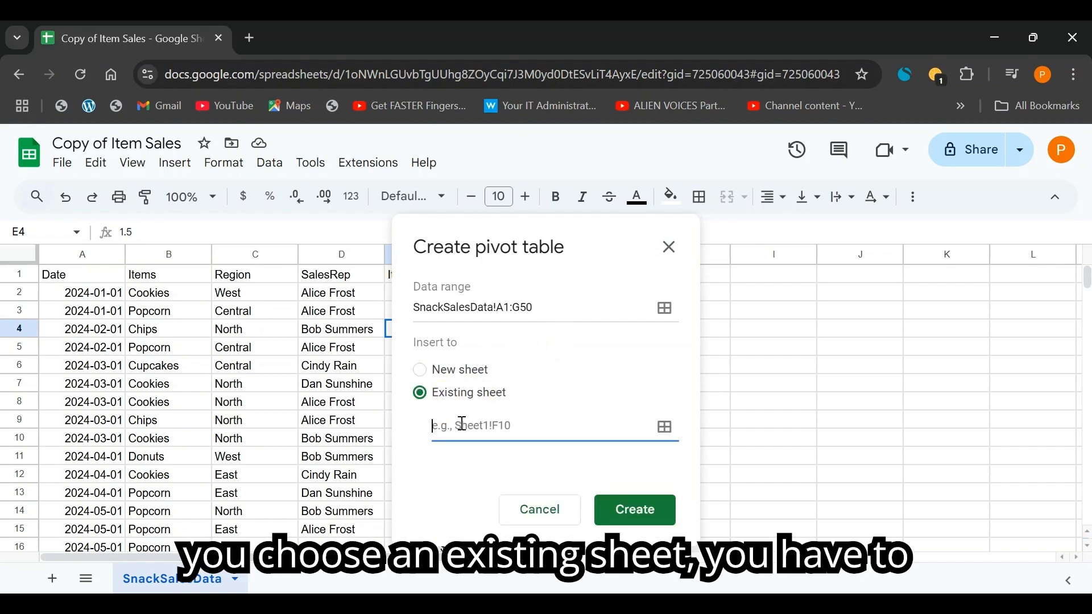
click(424, 377)
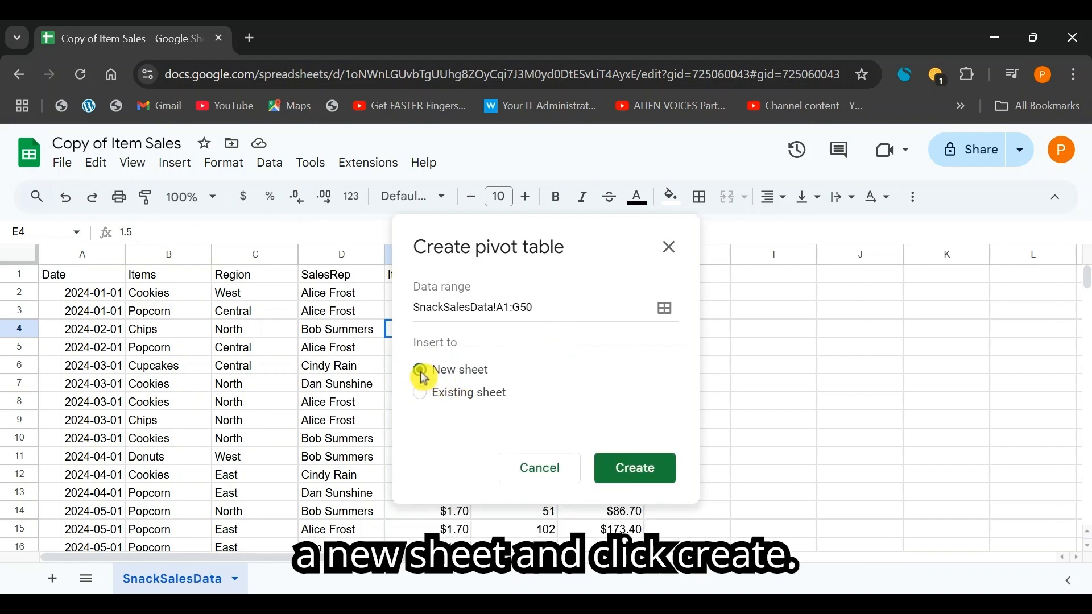
click(638, 468)
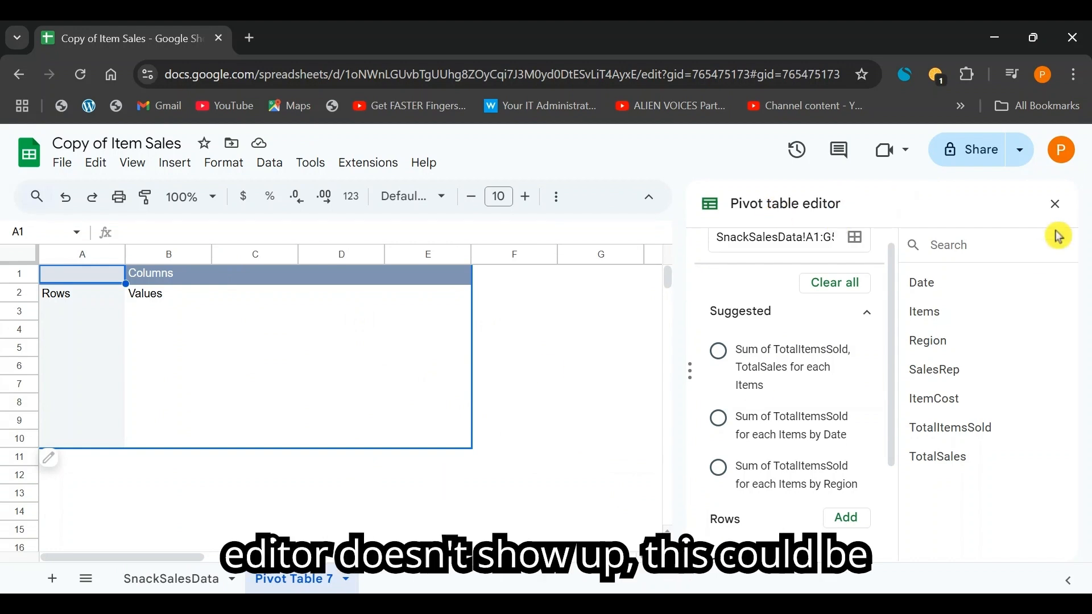
Check on the SnackSalesData sheet that the data columns have headers, going from Date through SalesRep
click(208, 580)
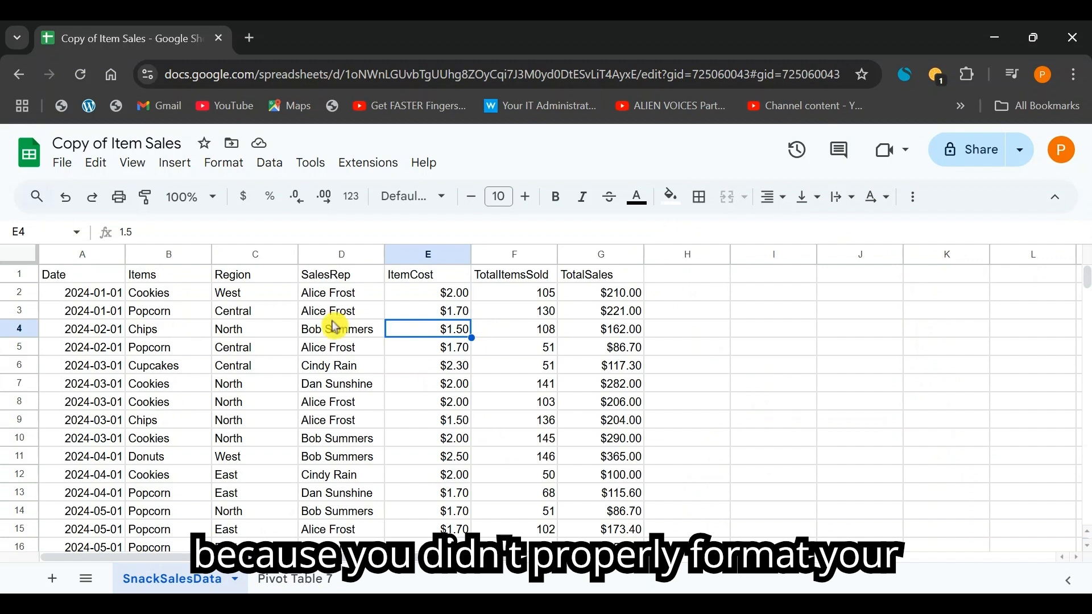
click(146, 274)
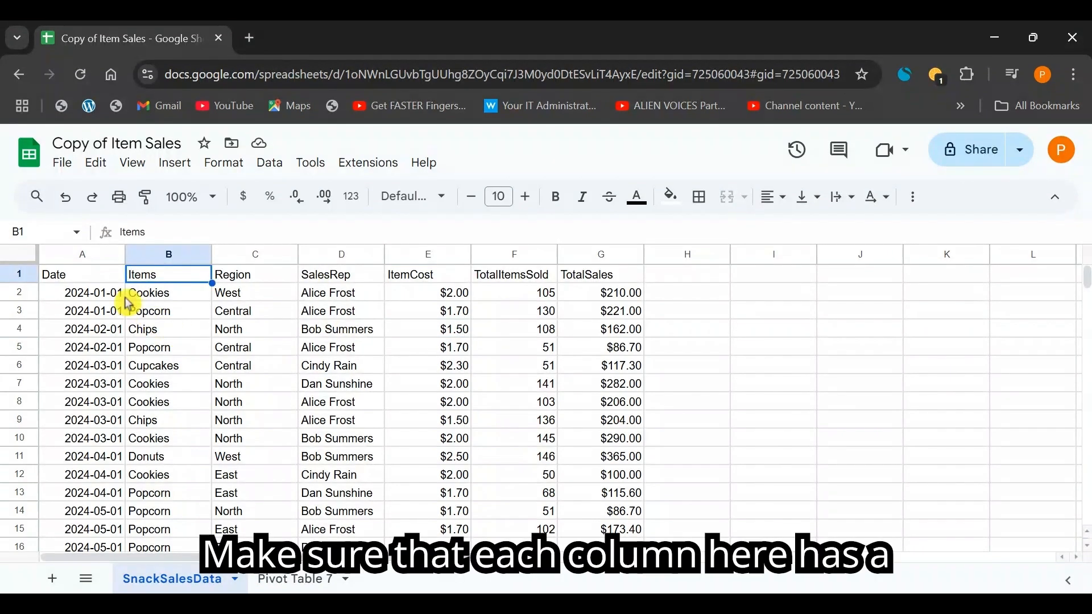
key(Down)
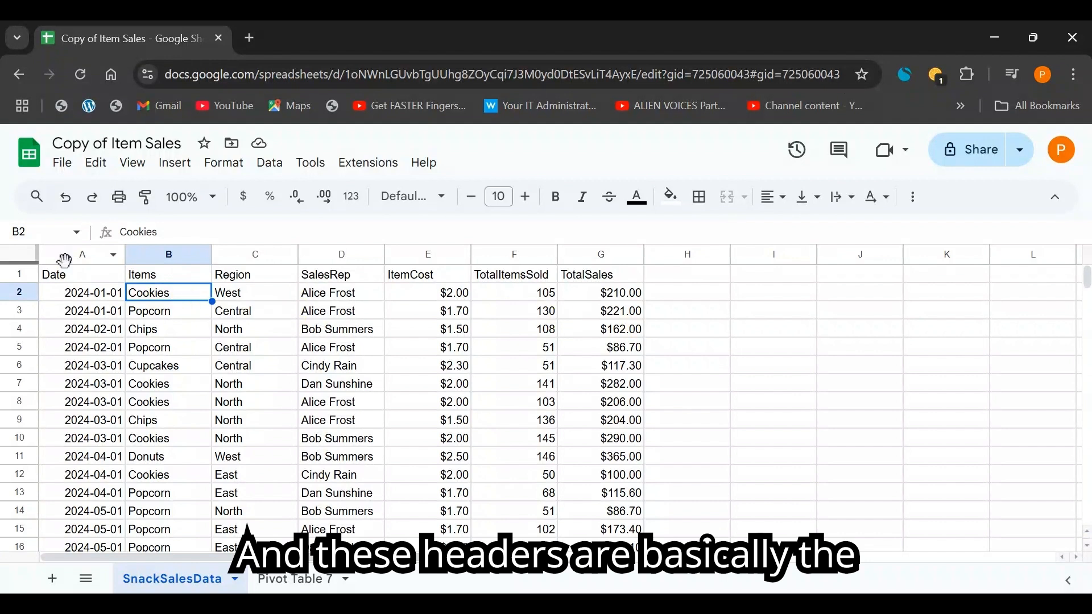
click(93, 276)
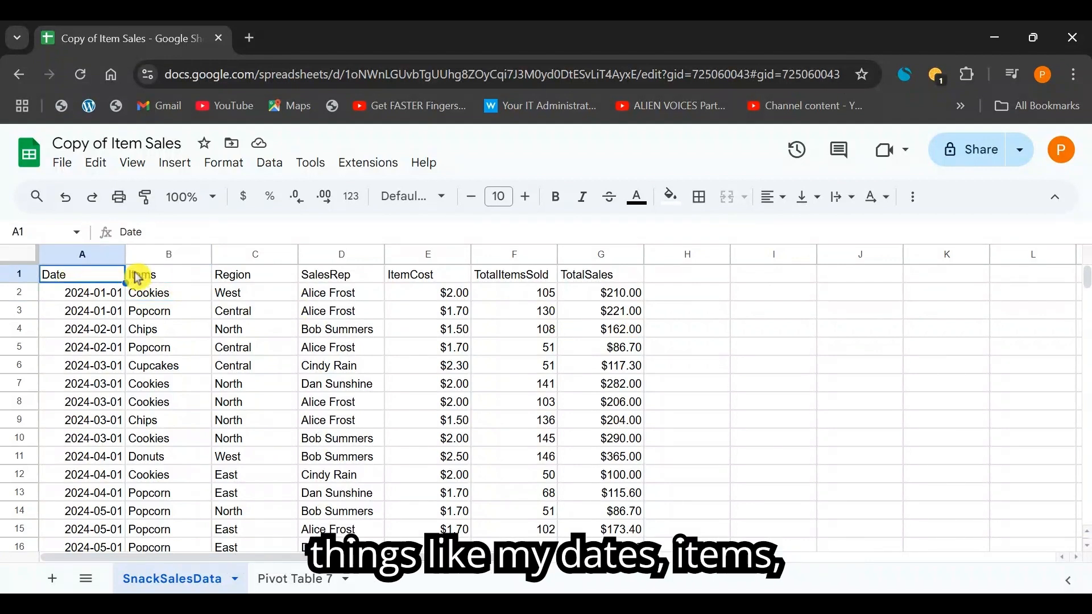
key(Right)
key(Right)
key(Right)
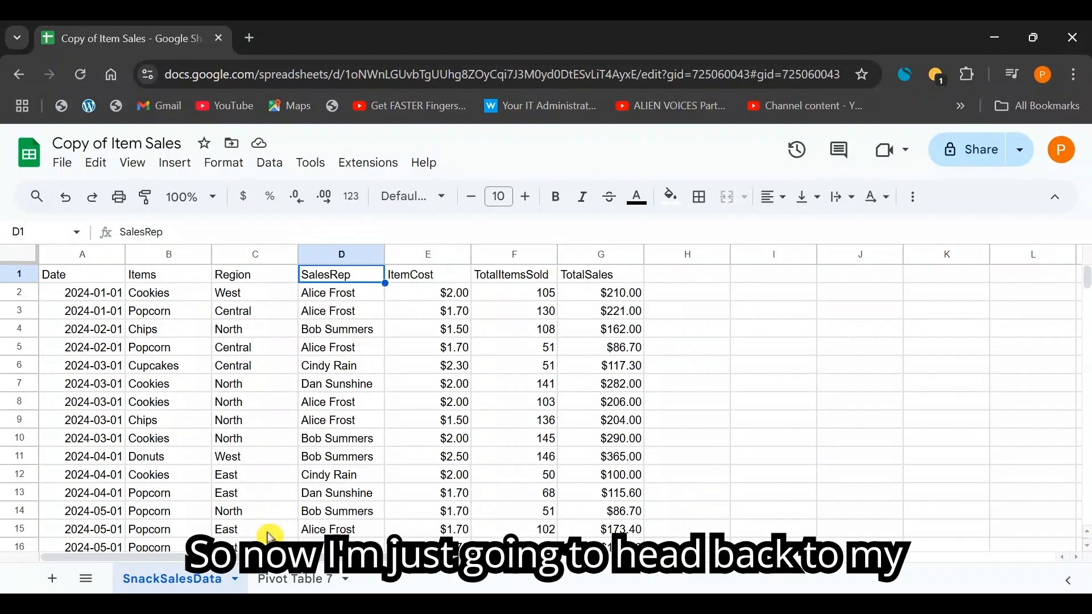
Add SalesRep as a row field of the new pivot table, keeping the ascending order
click(283, 580)
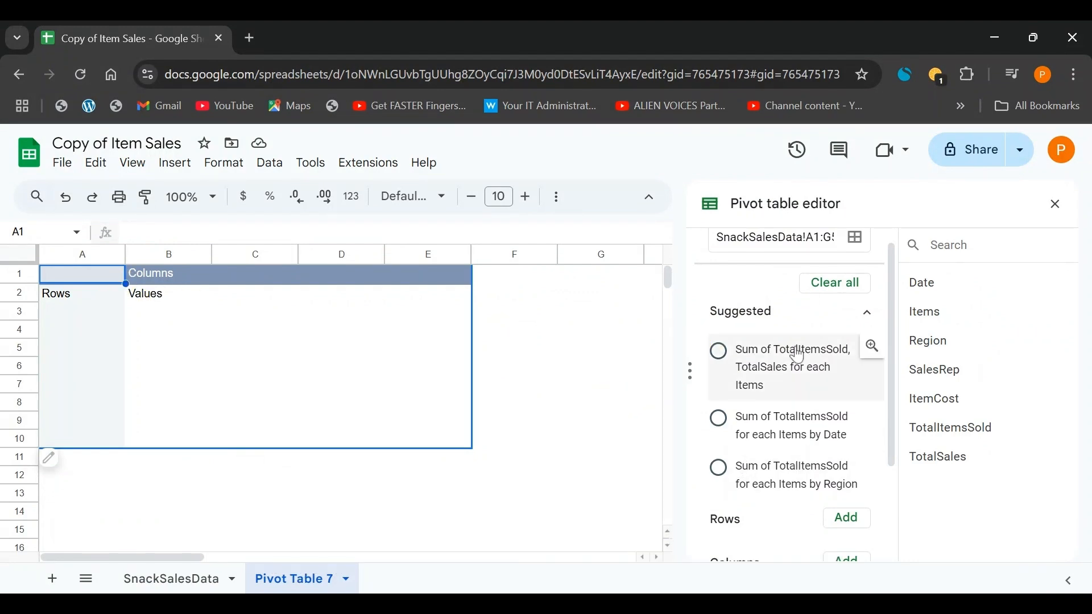
scroll(802, 348, down, 2)
scroll(746, 341, up, 3)
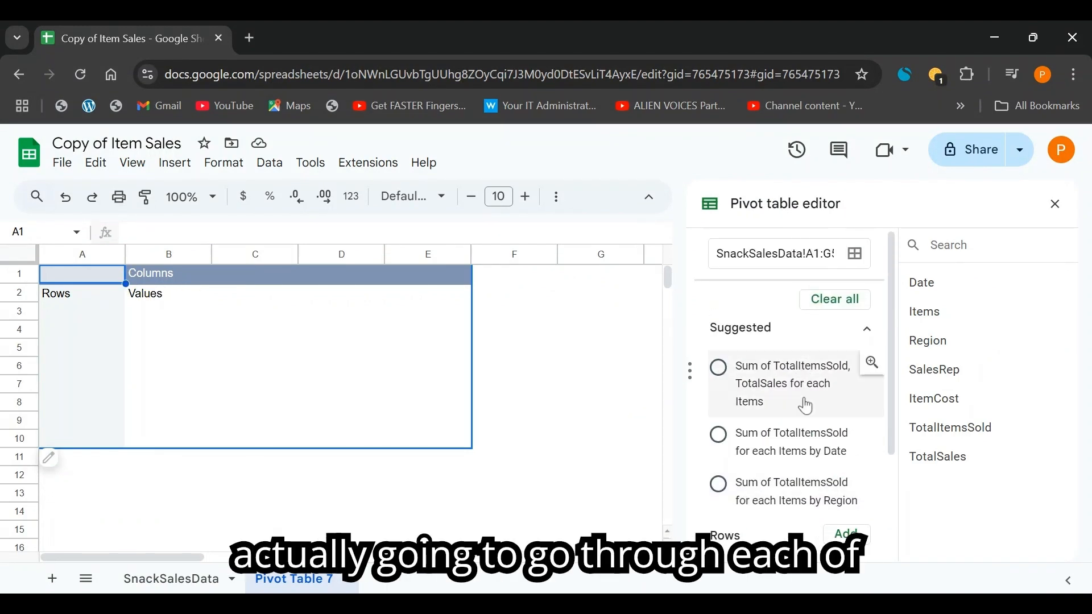
scroll(734, 378, down, 3)
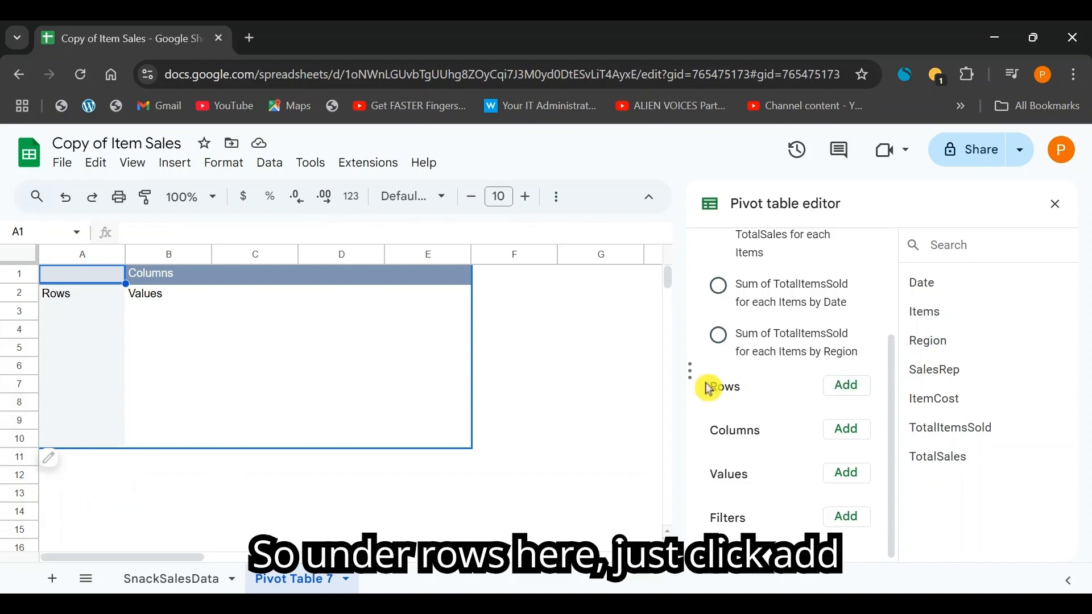
click(846, 387)
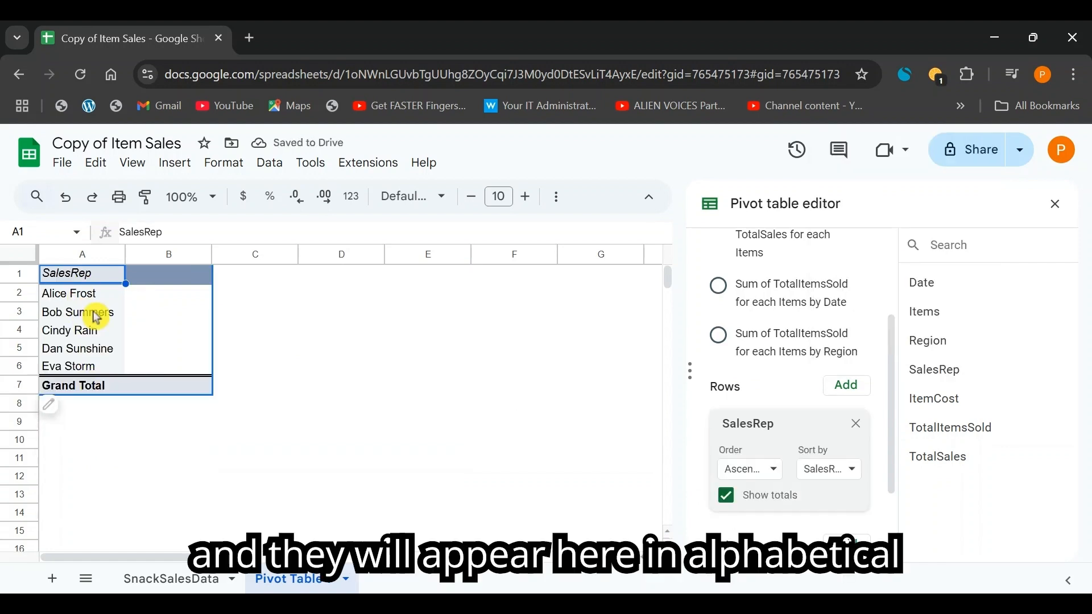
click(774, 470)
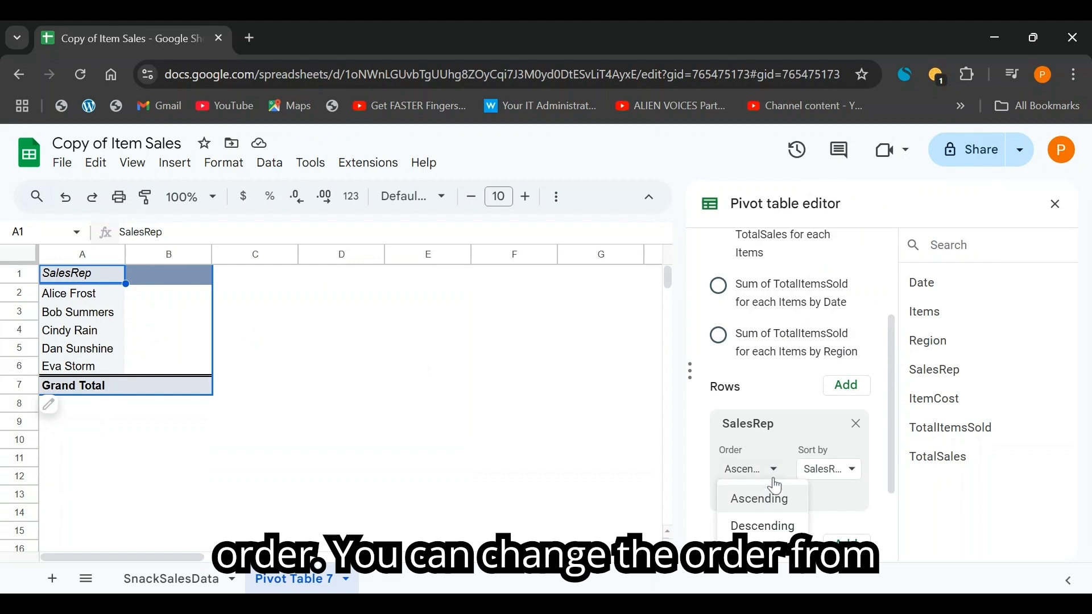
click(778, 474)
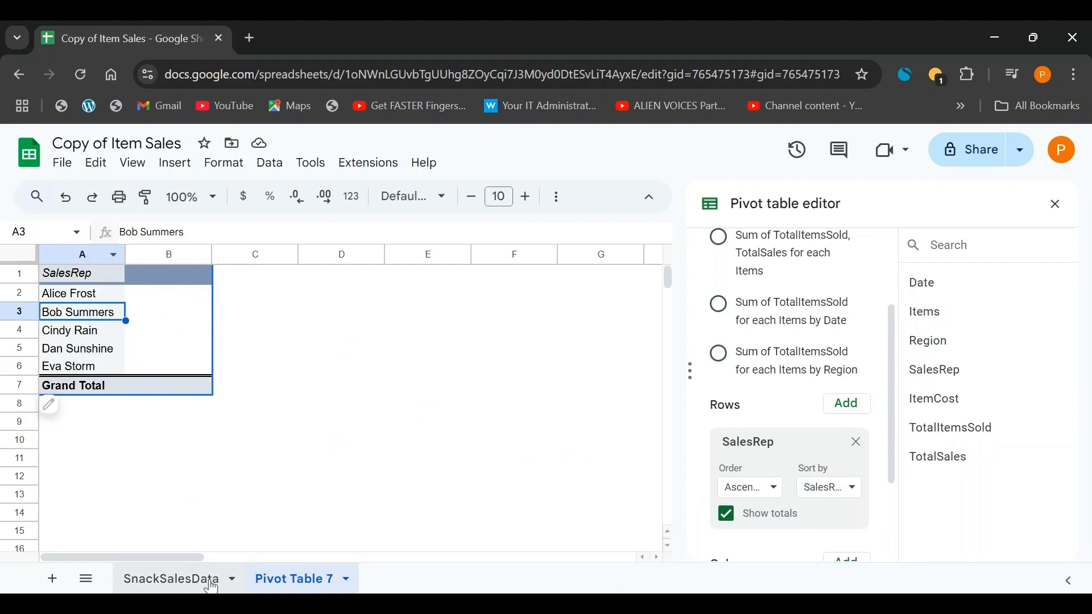
Look over the original records on the SnackSalesData sheet to compare them with the pivot table
click(211, 581)
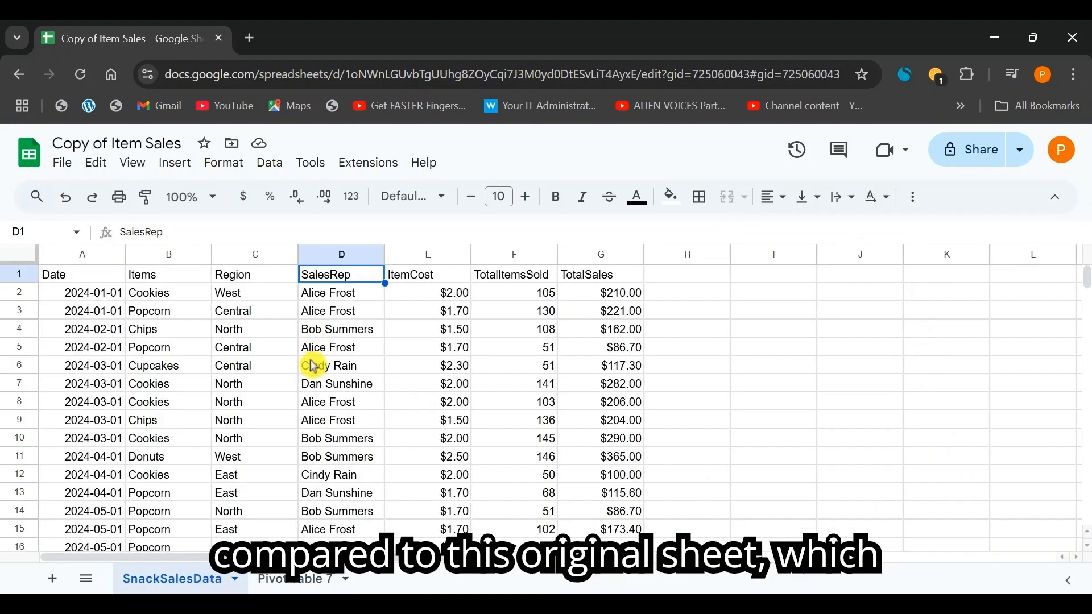
scroll(317, 285, down, 8)
scroll(346, 358, down, 20)
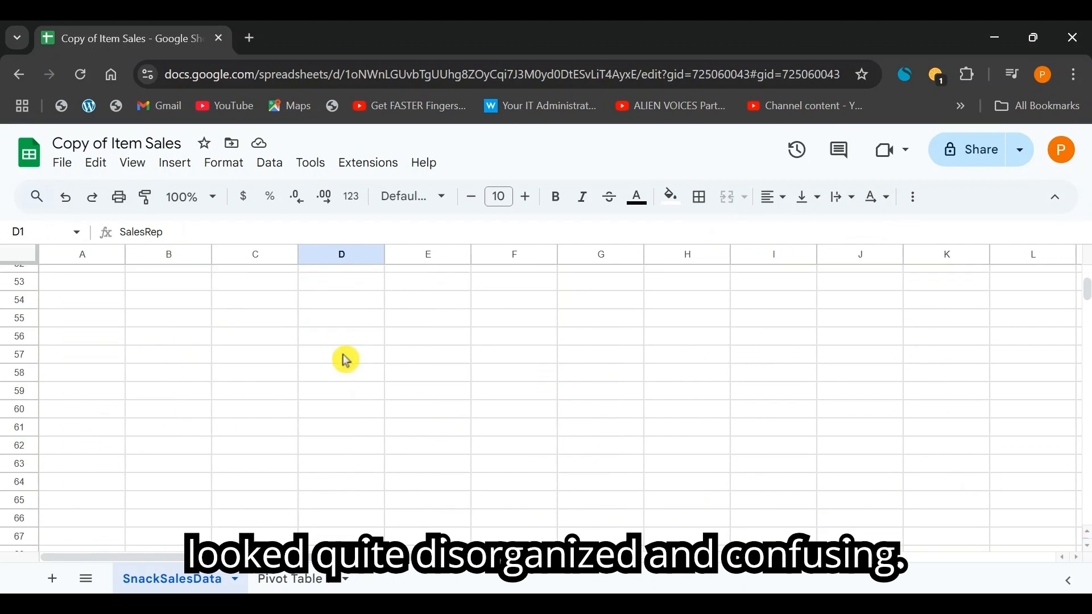
scroll(346, 358, up, 20)
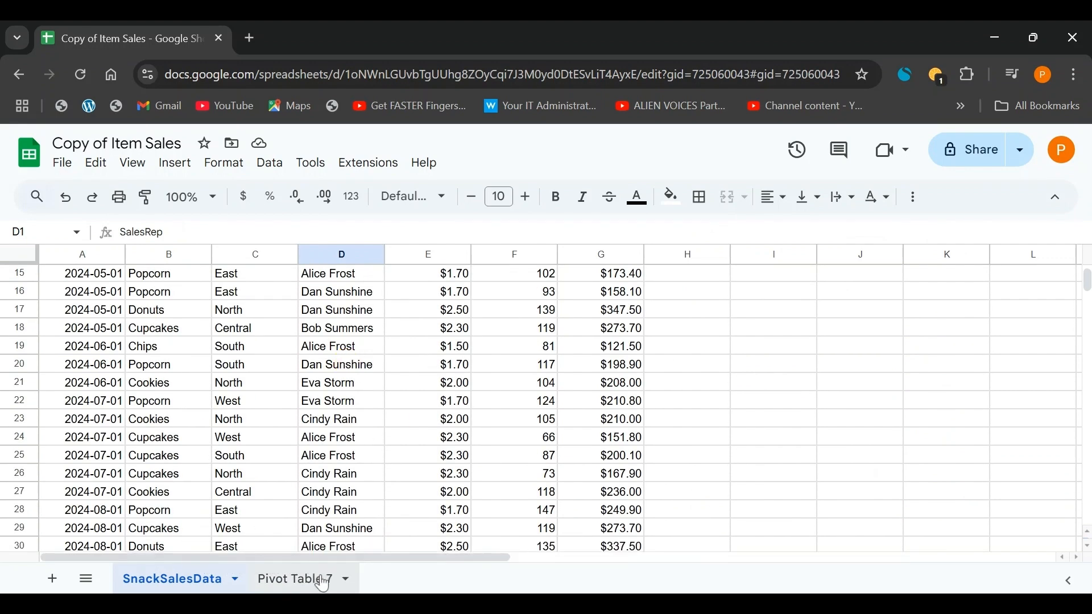
Add Date as a second row field beneath SalesRep in the pivot table
click(323, 581)
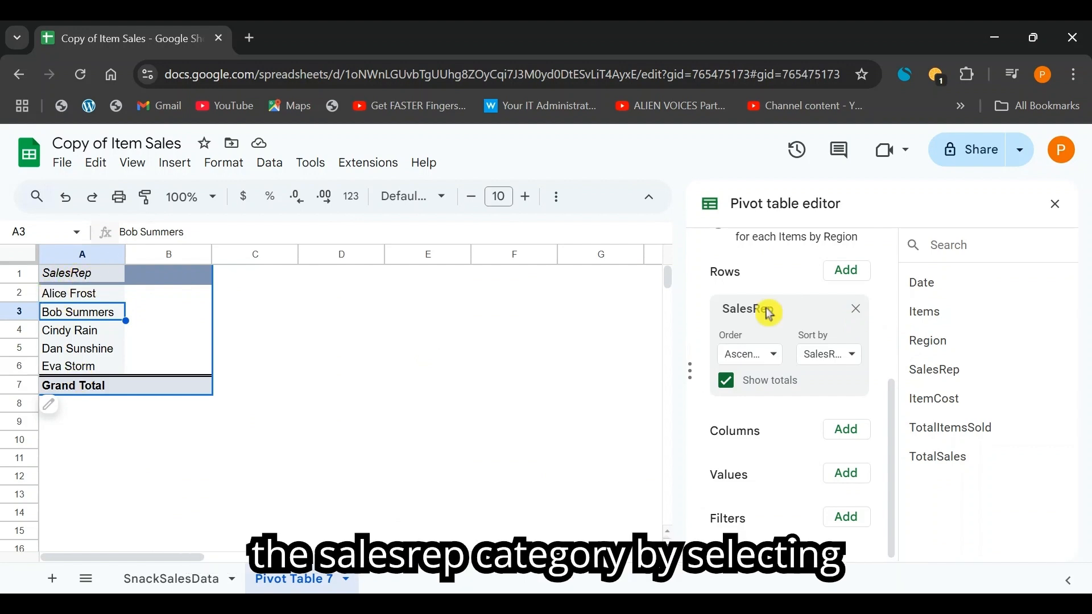
click(846, 272)
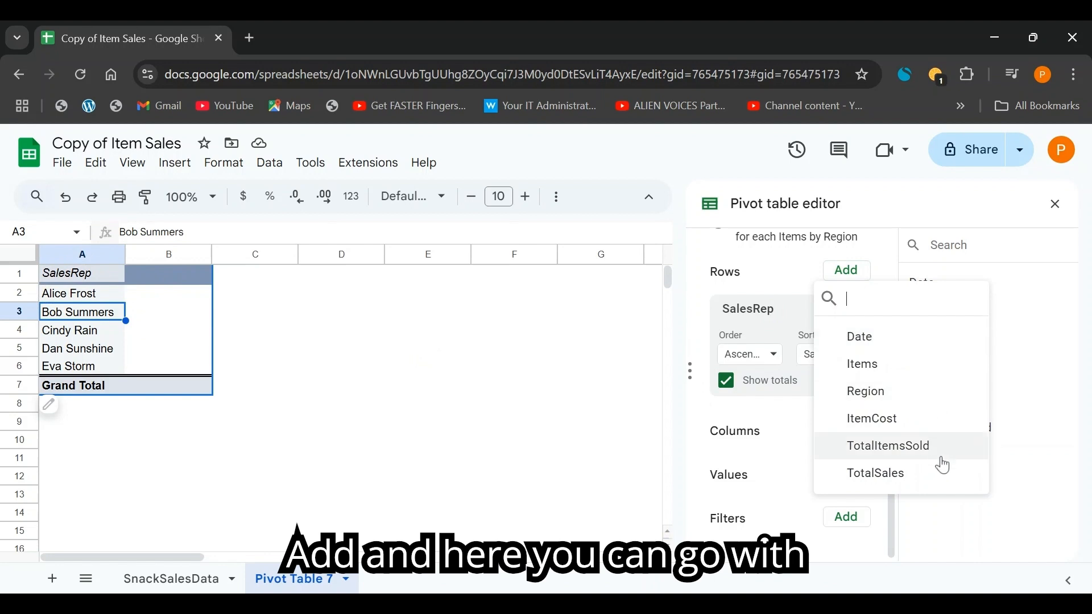
click(930, 336)
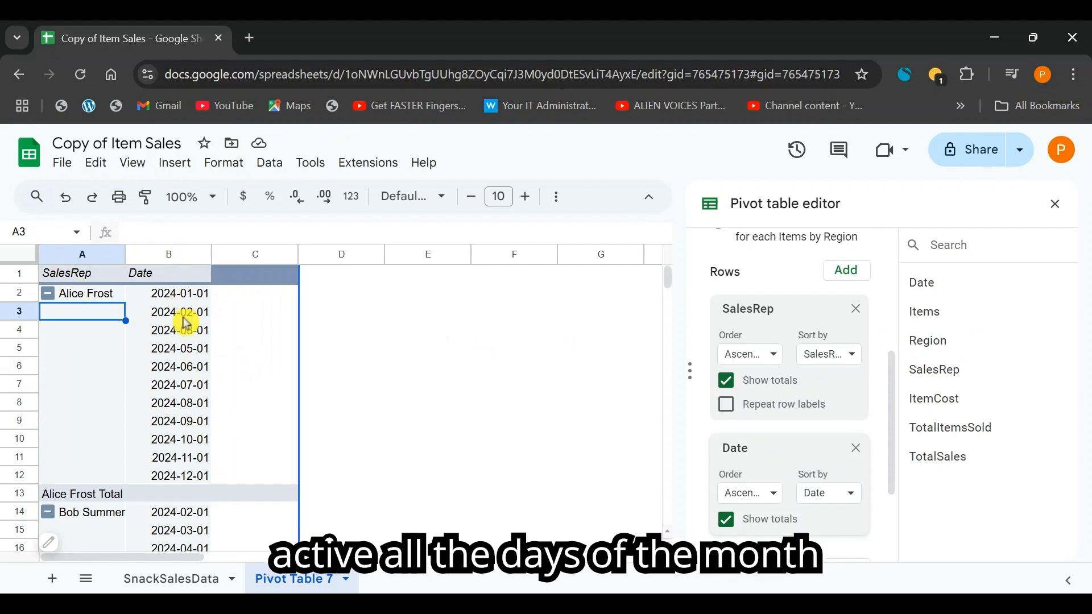
Examine the dates grouped under each sales representative throughout the pivot table
scroll(183, 450, down, 3)
scroll(184, 451, up, 3)
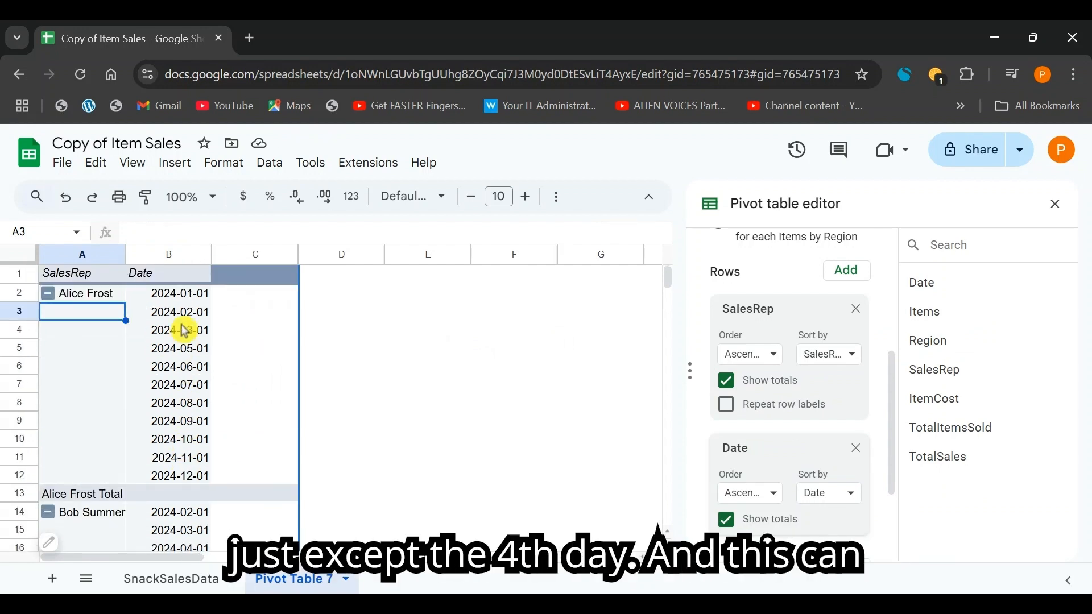
scroll(195, 408, down, 13)
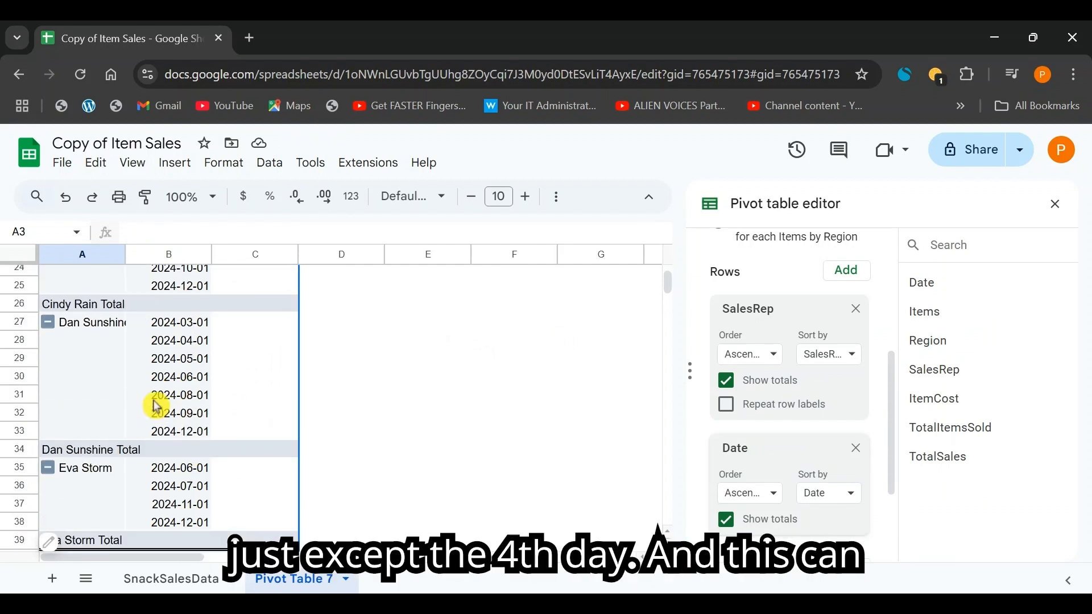
scroll(176, 415, up, 6)
scroll(176, 420, up, 8)
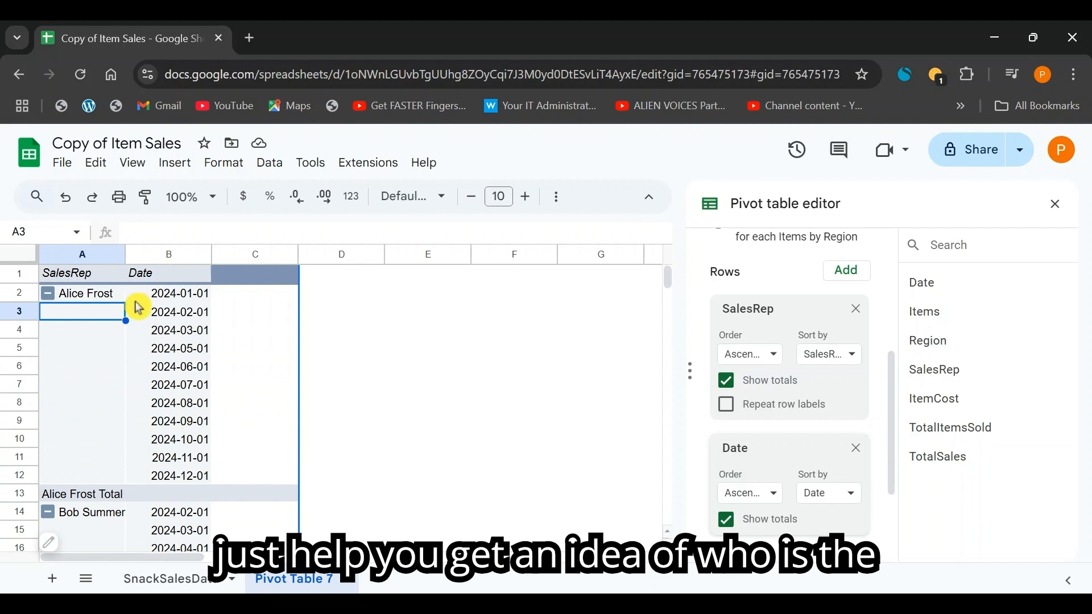
scroll(122, 429, down, 8)
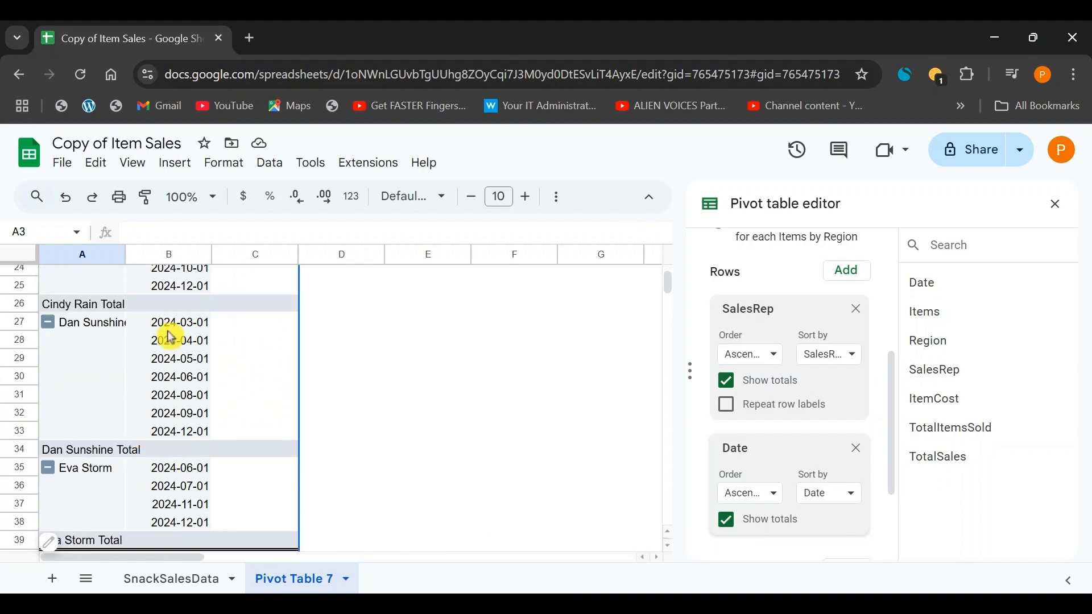
scroll(165, 336, up, 8)
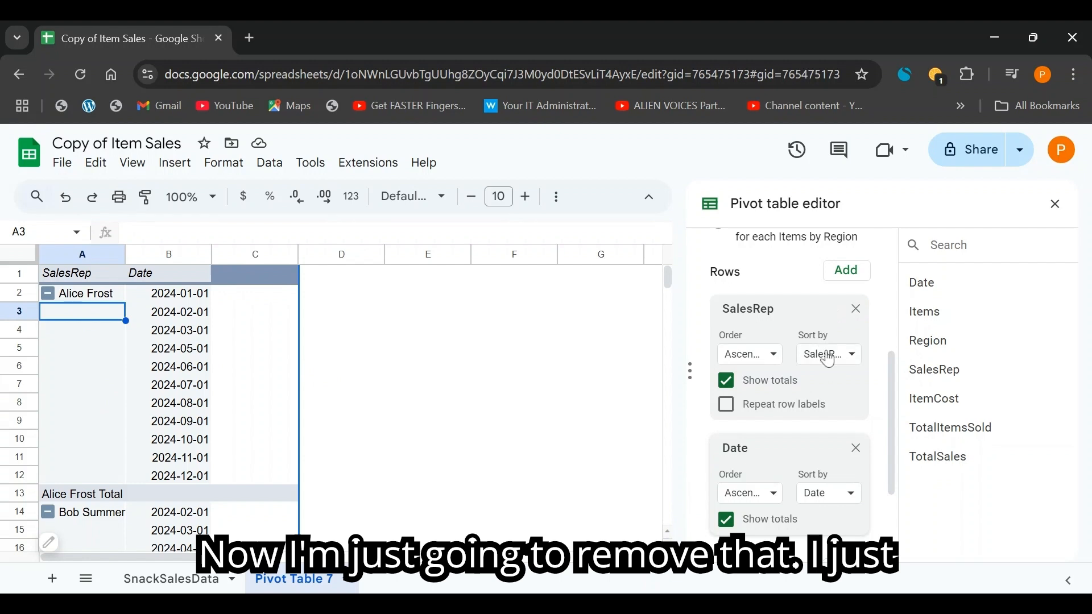
Remove the Date field from the pivot table's rows, keeping SalesRep
click(859, 309)
scroll(859, 450, down, 2)
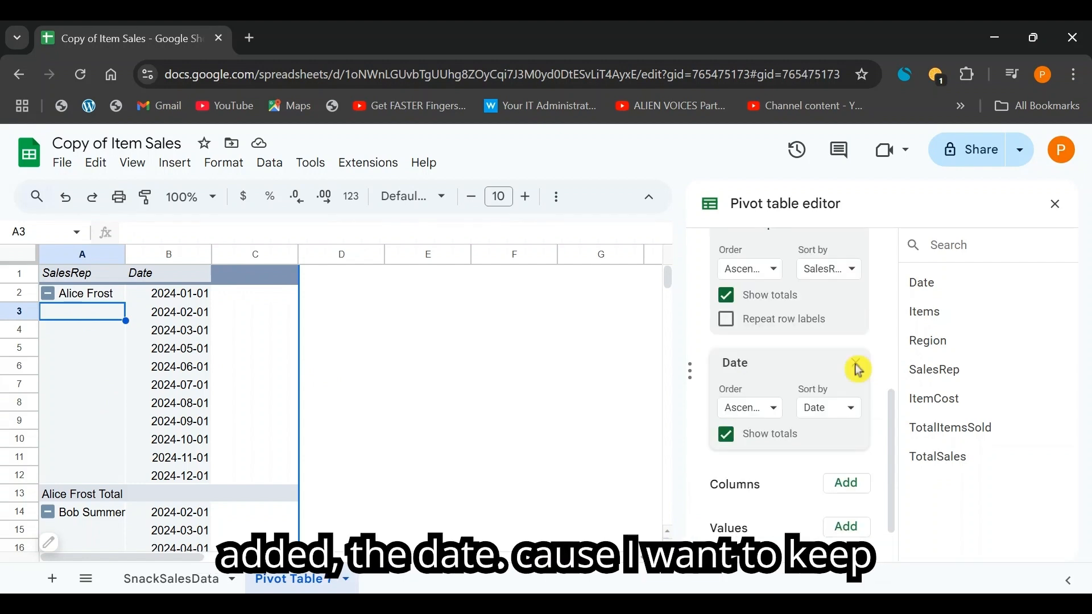
click(856, 363)
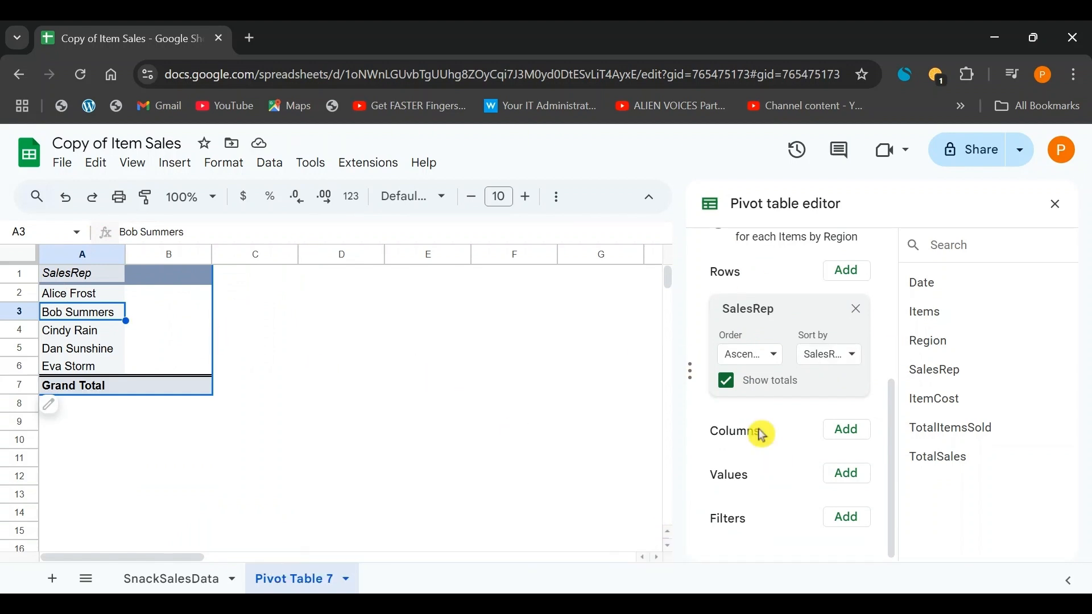
Add Items as a column field in the pivot table, leaving its totals shown
click(848, 432)
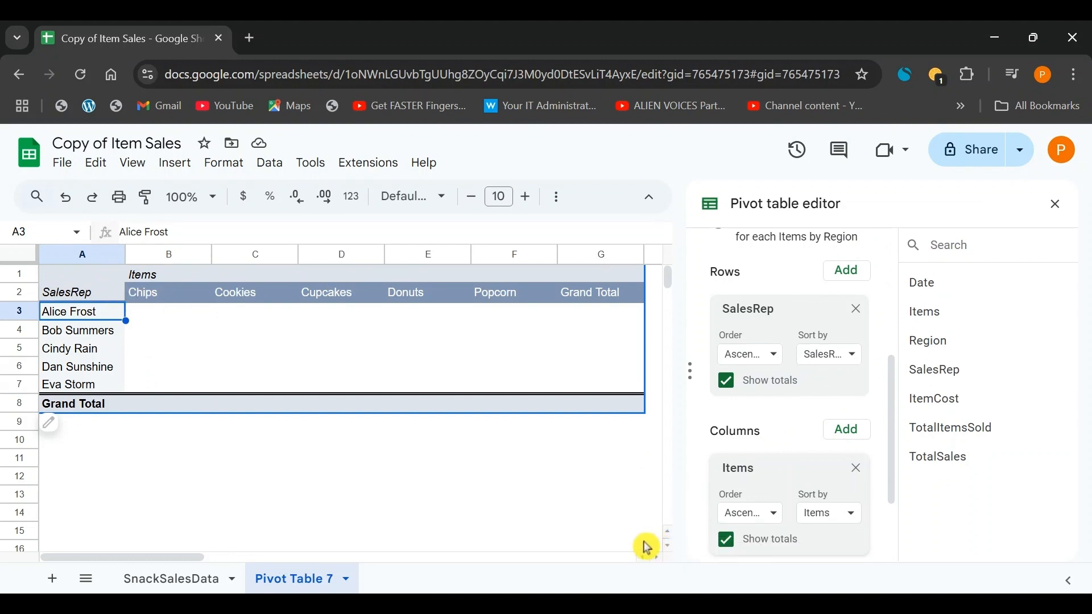
scroll(780, 438, down, 2)
scroll(779, 439, up, 2)
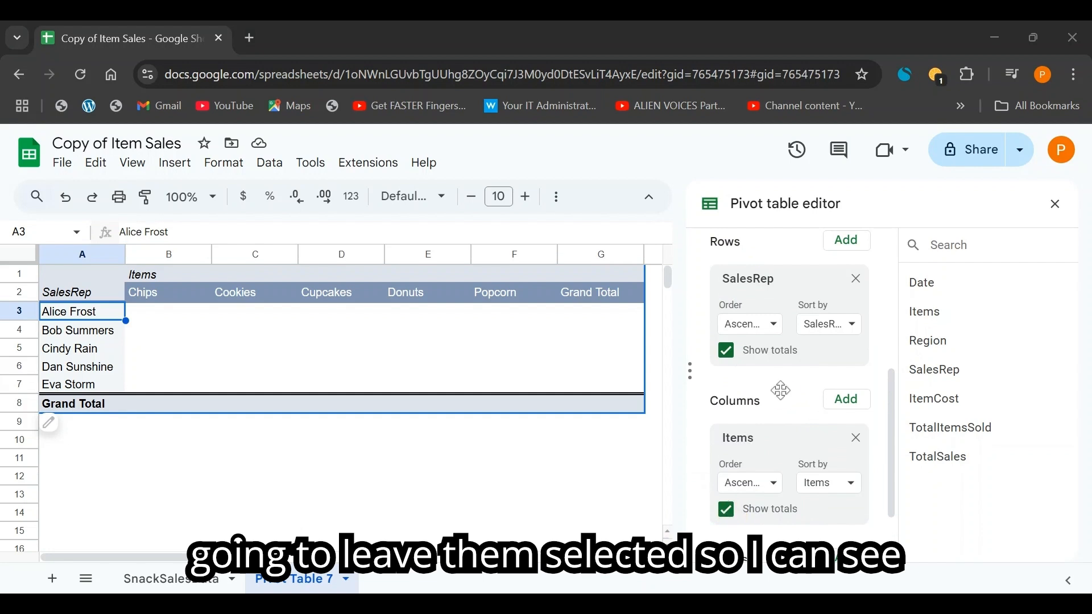
Add TotalItemsSold as the pivot table's value field
scroll(781, 390, down, 3)
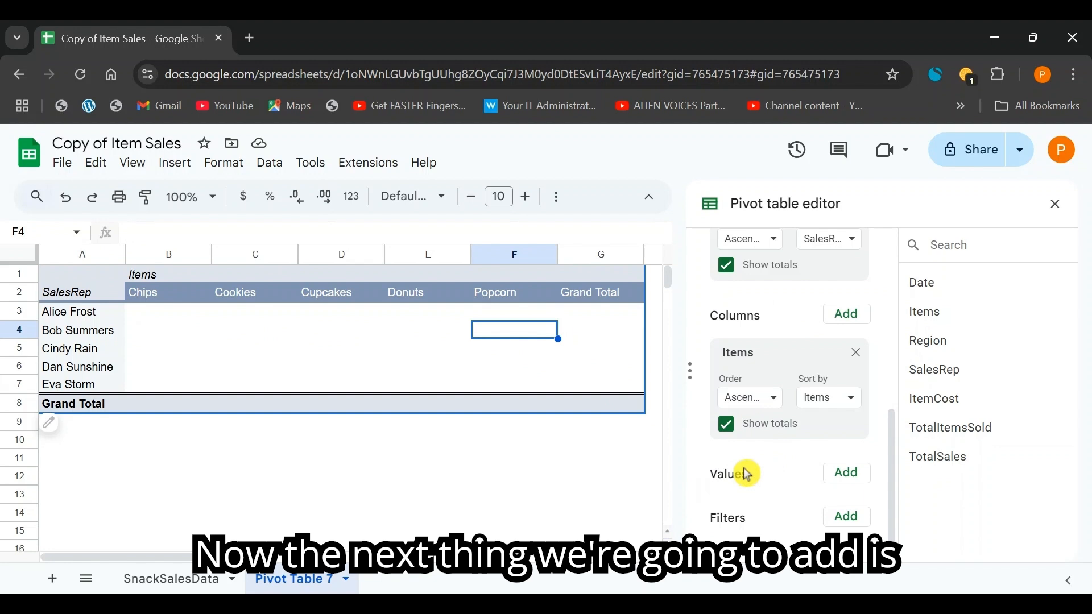
click(142, 320)
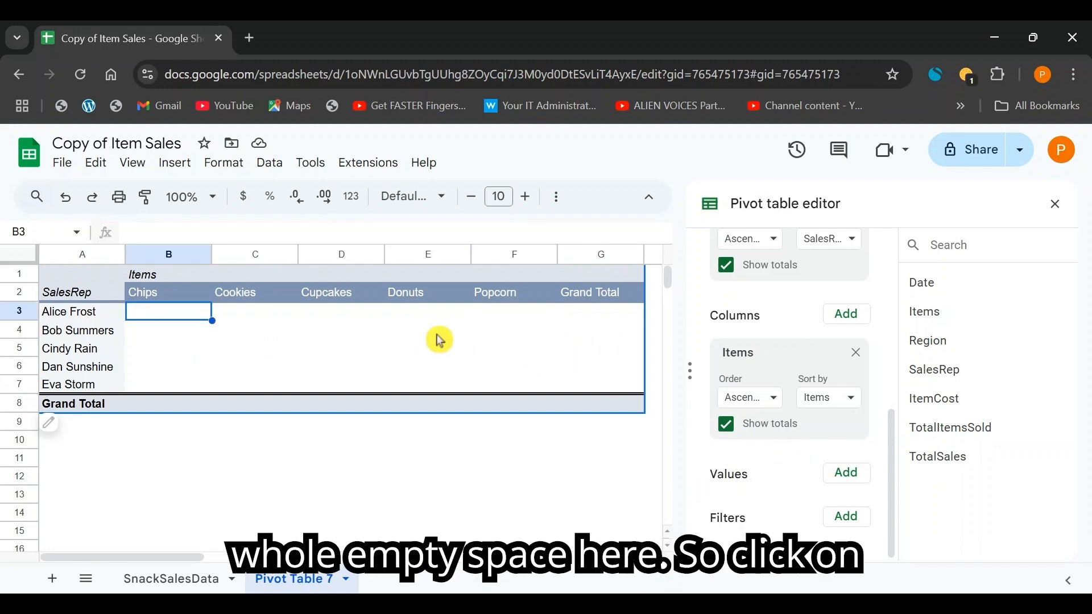
click(848, 473)
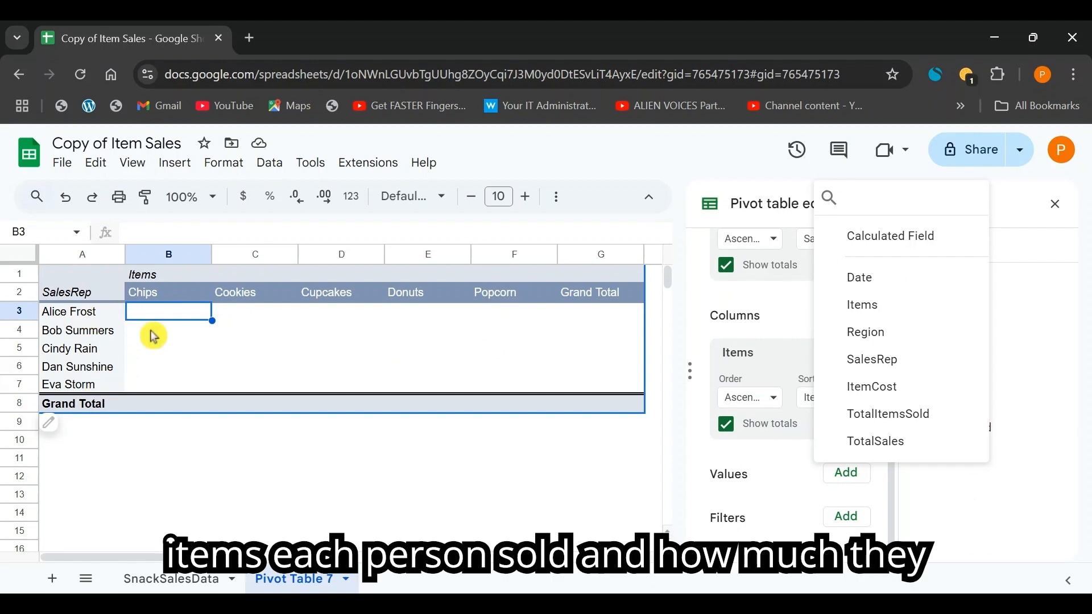
click(913, 421)
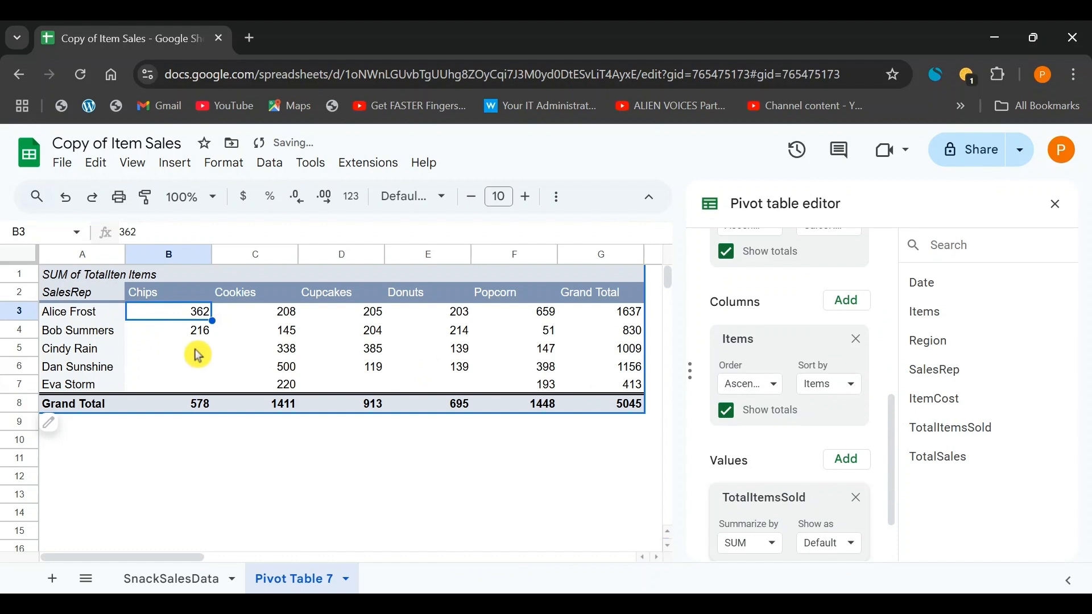
Examine the quantities sold, comparing the grand totals by sales representative and by snack item
click(137, 350)
click(202, 375)
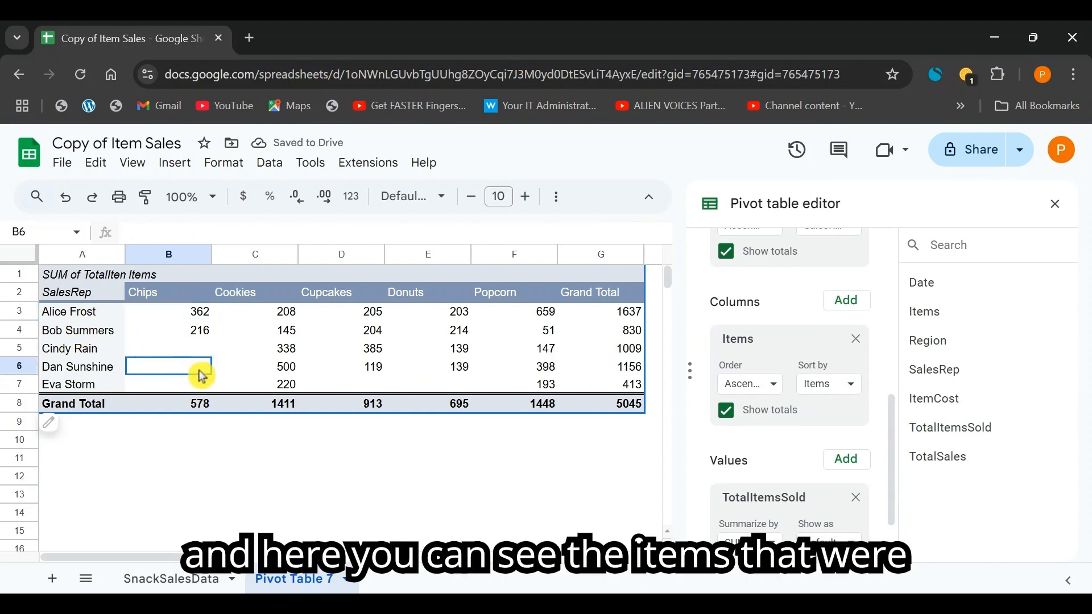
click(62, 349)
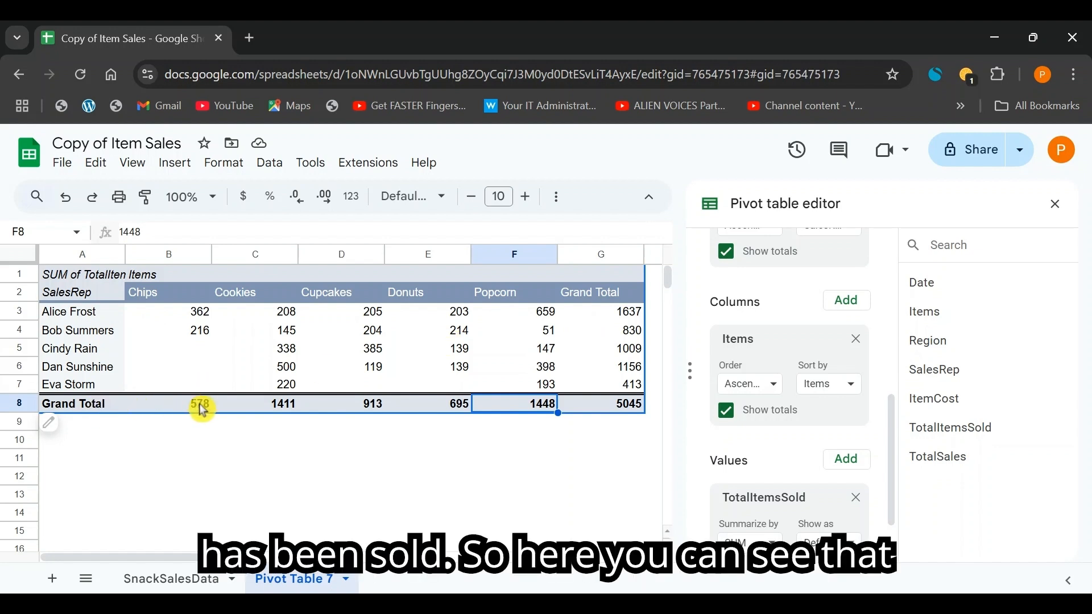
click(626, 313)
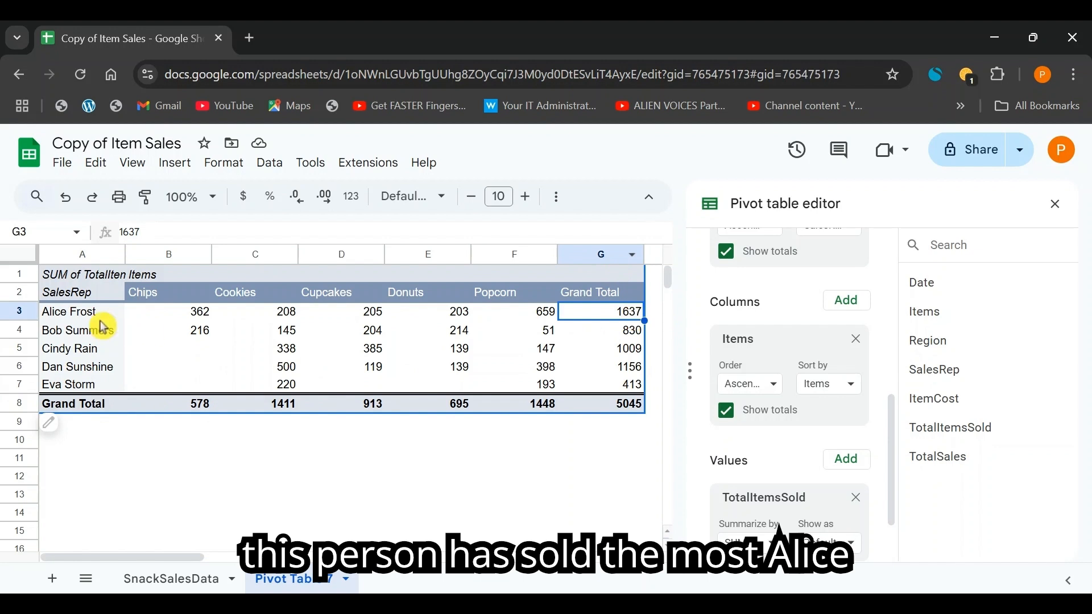
click(267, 407)
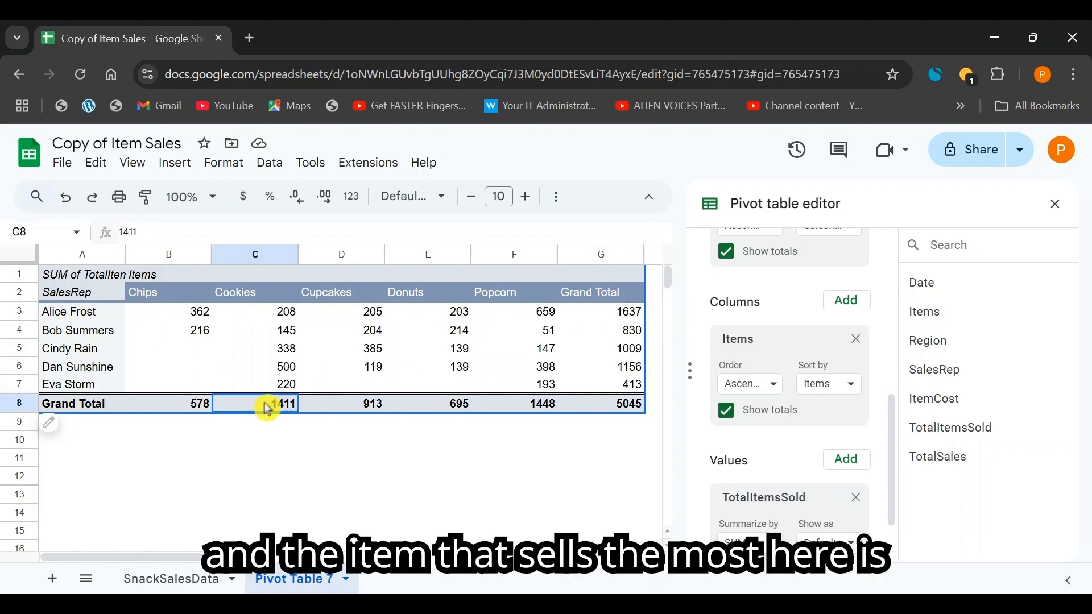
click(508, 407)
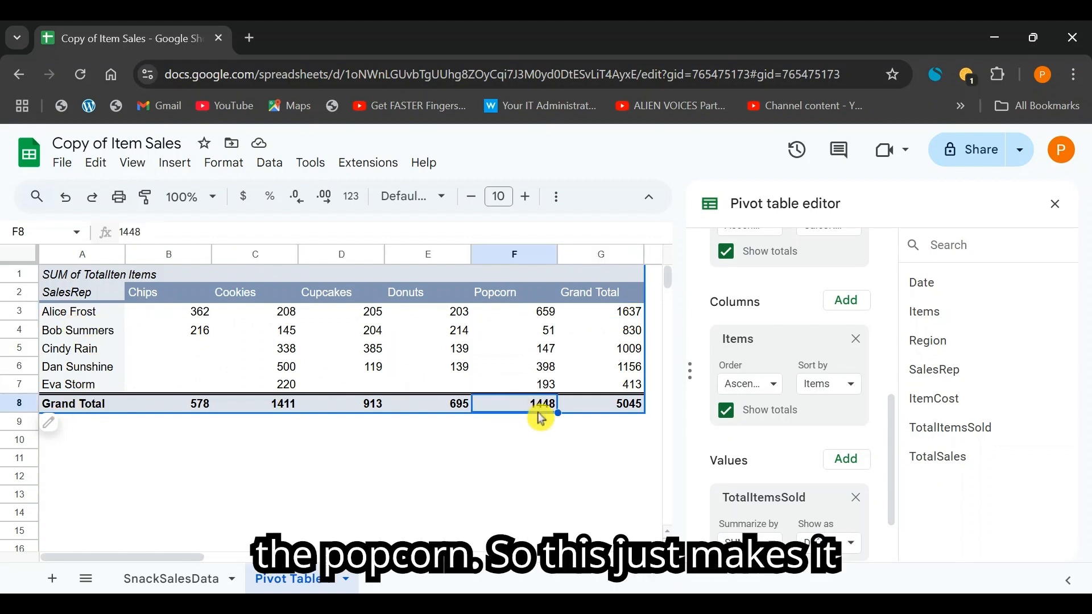
click(173, 349)
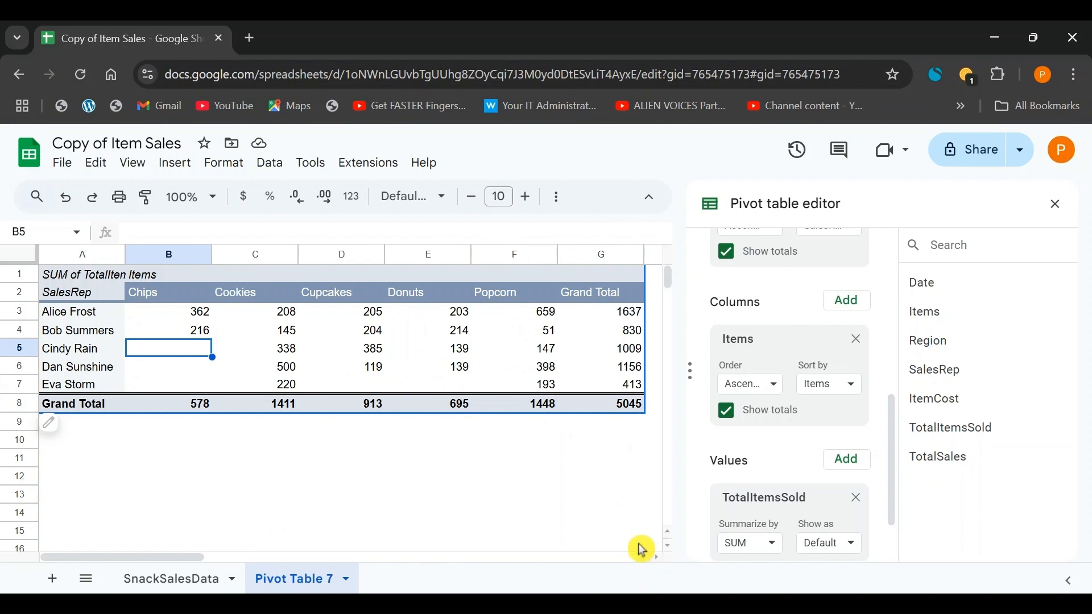
Show the TotalItemsSold values as % of row and look over the first representative's percentages
scroll(705, 498, down, 1)
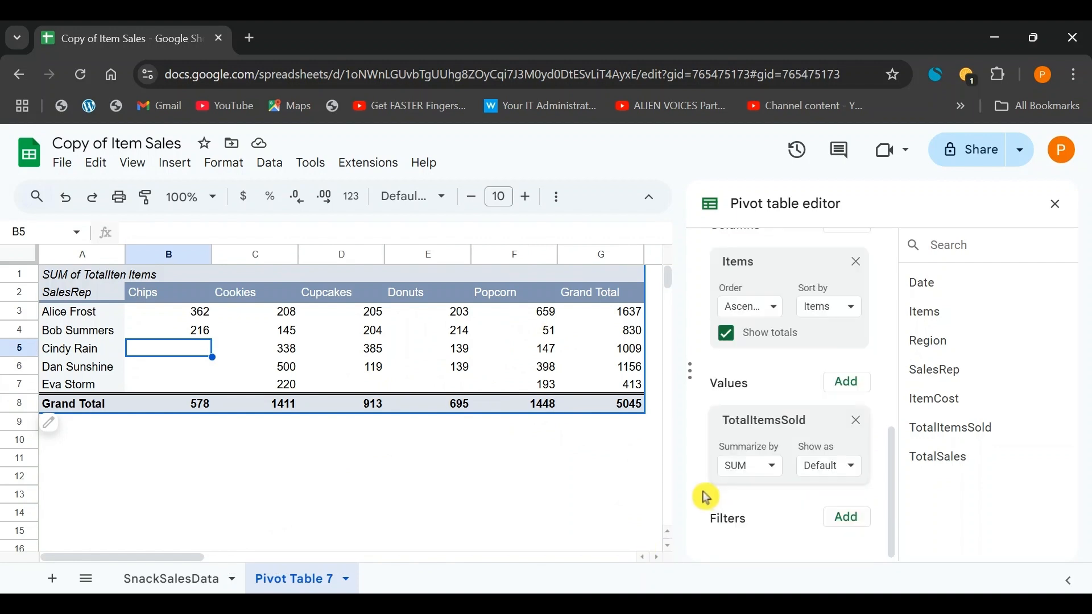
click(180, 311)
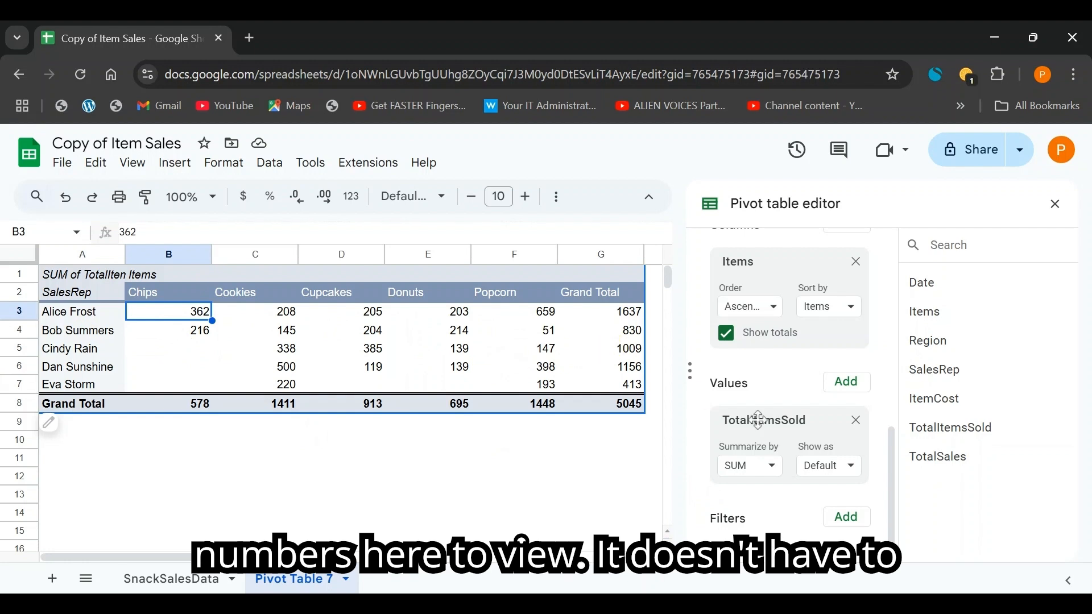
click(836, 474)
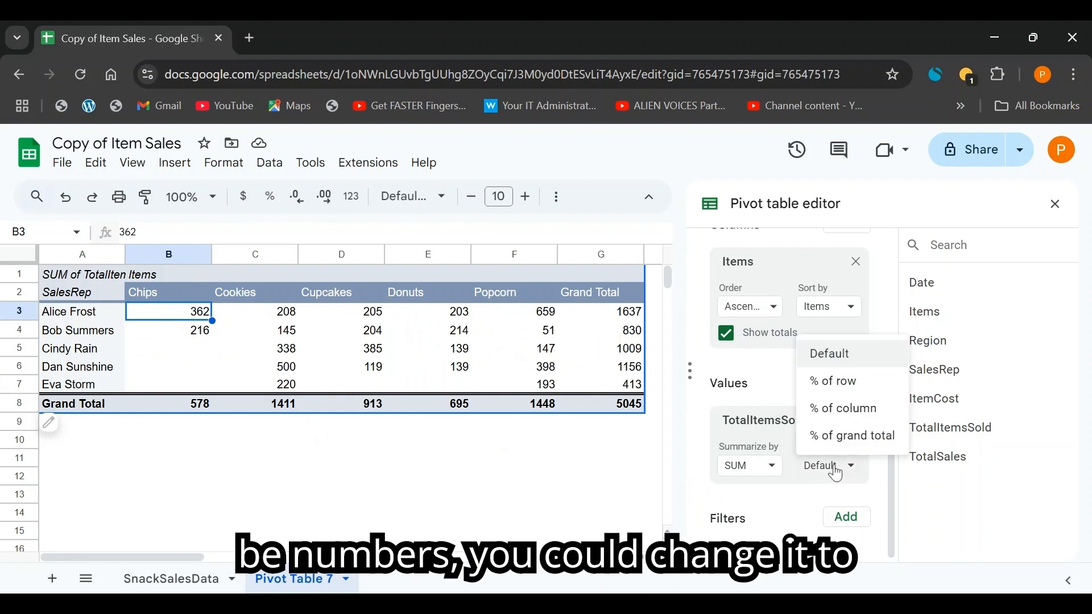
click(822, 387)
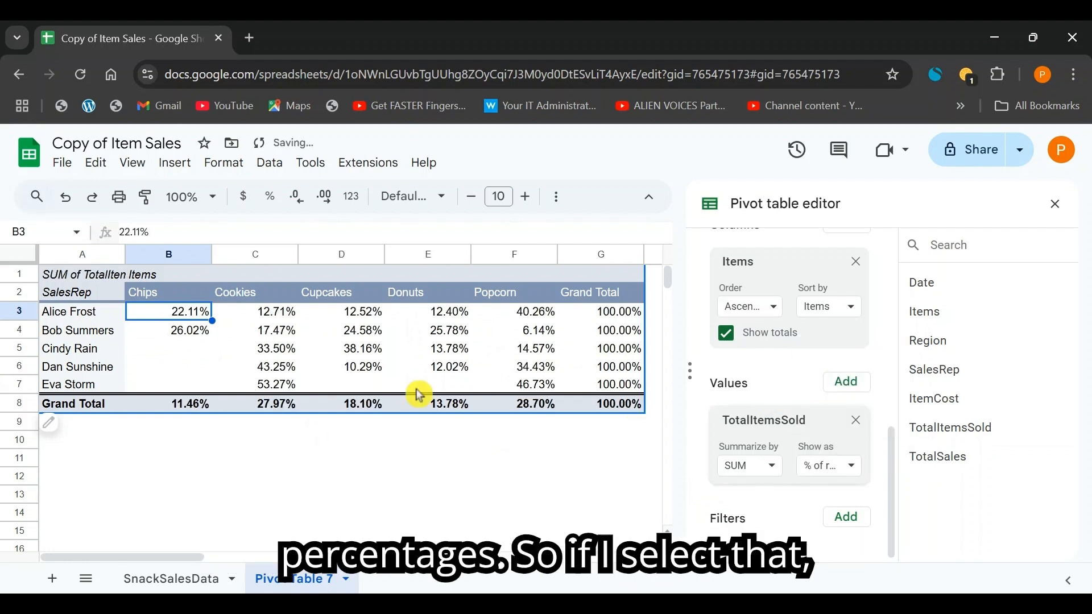
click(565, 314)
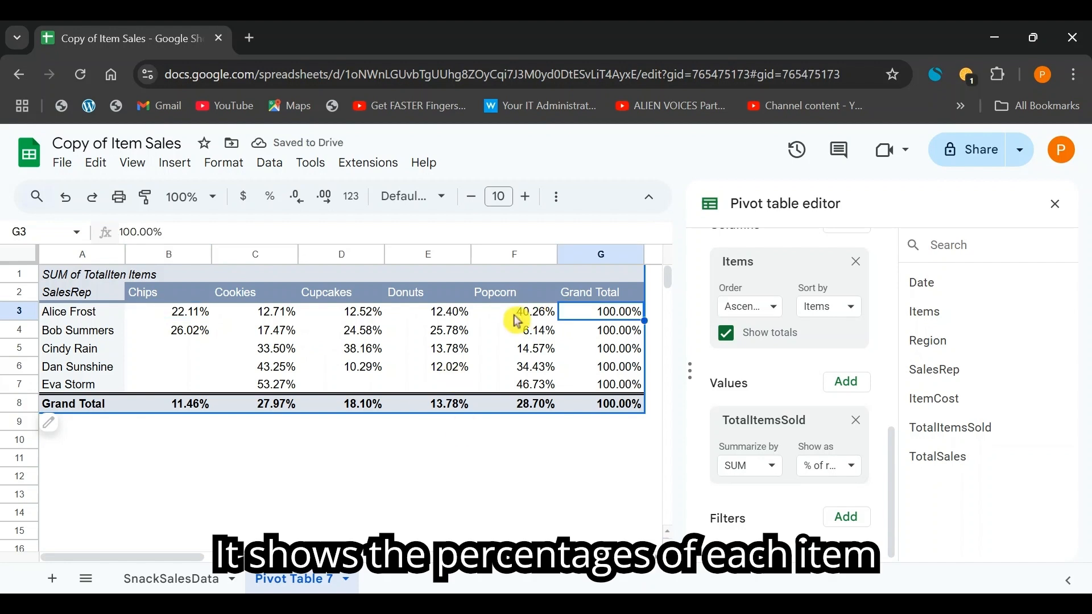
click(518, 314)
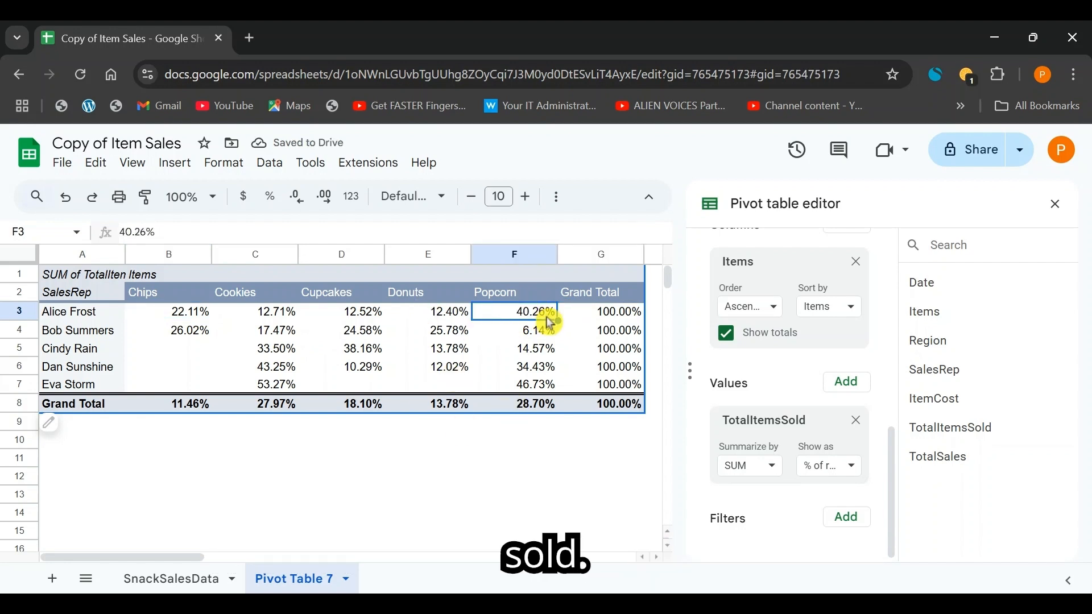
click(317, 314)
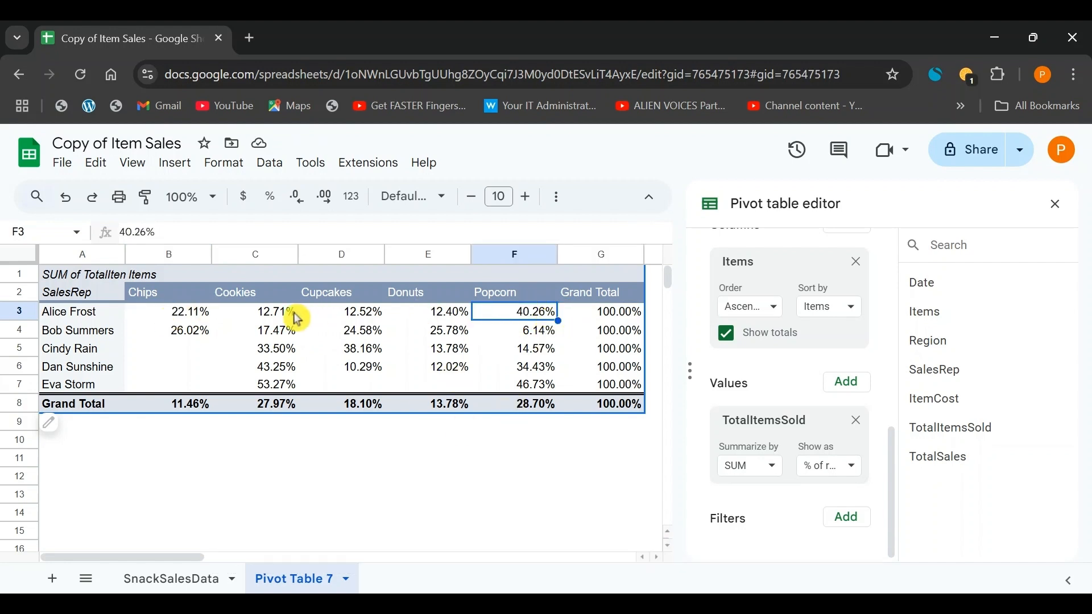
Set the TotalItemsSold values back to the Default display
scroll(681, 490, up, 1)
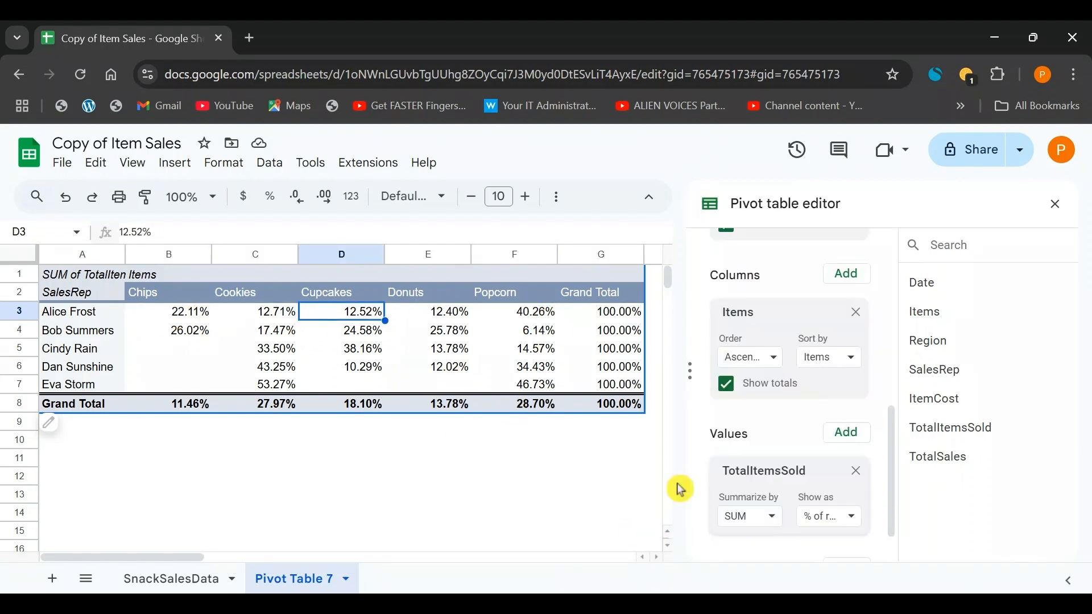
click(843, 526)
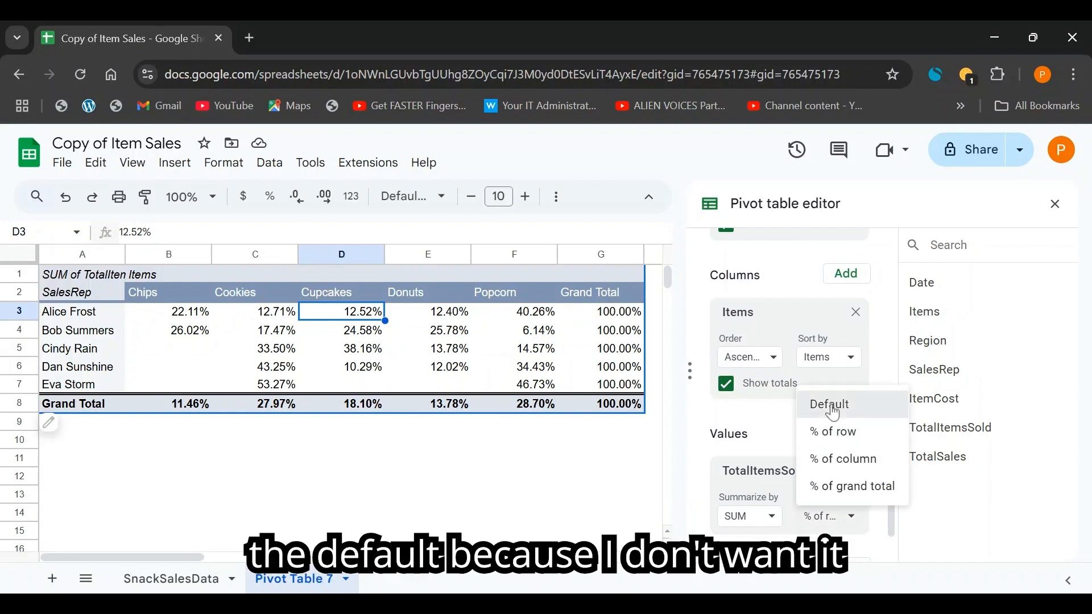
click(832, 411)
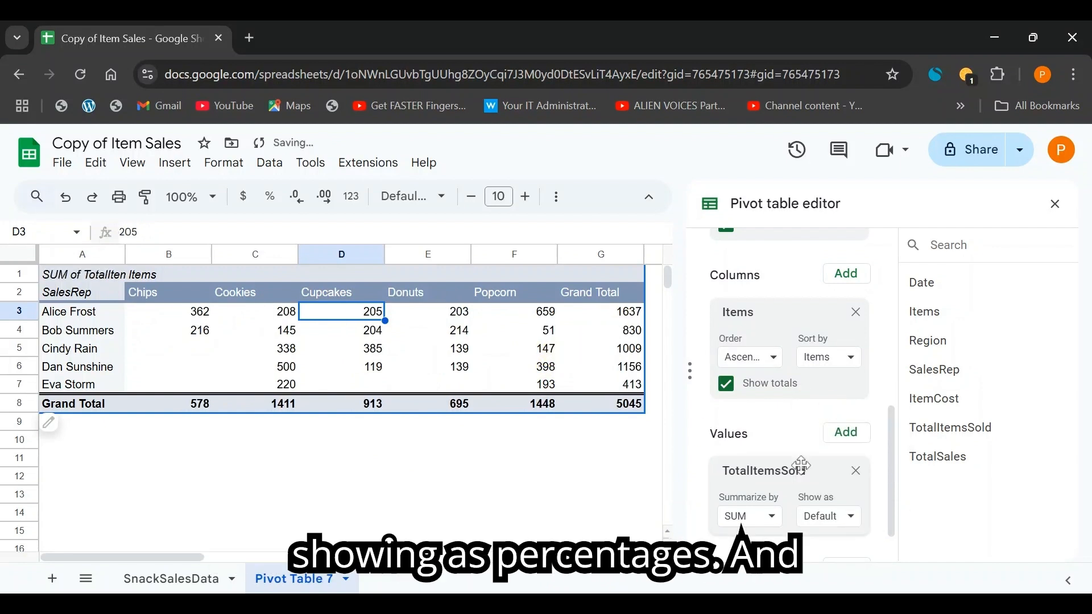
Replace TotalItemsSold with ItemCost as the pivot table's value field
click(856, 470)
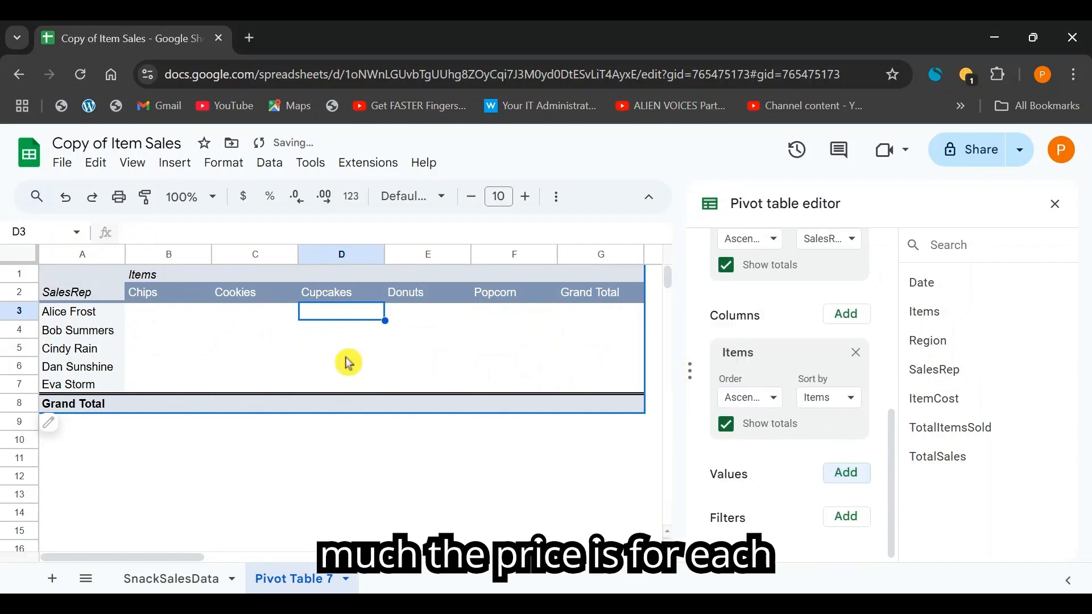
click(848, 474)
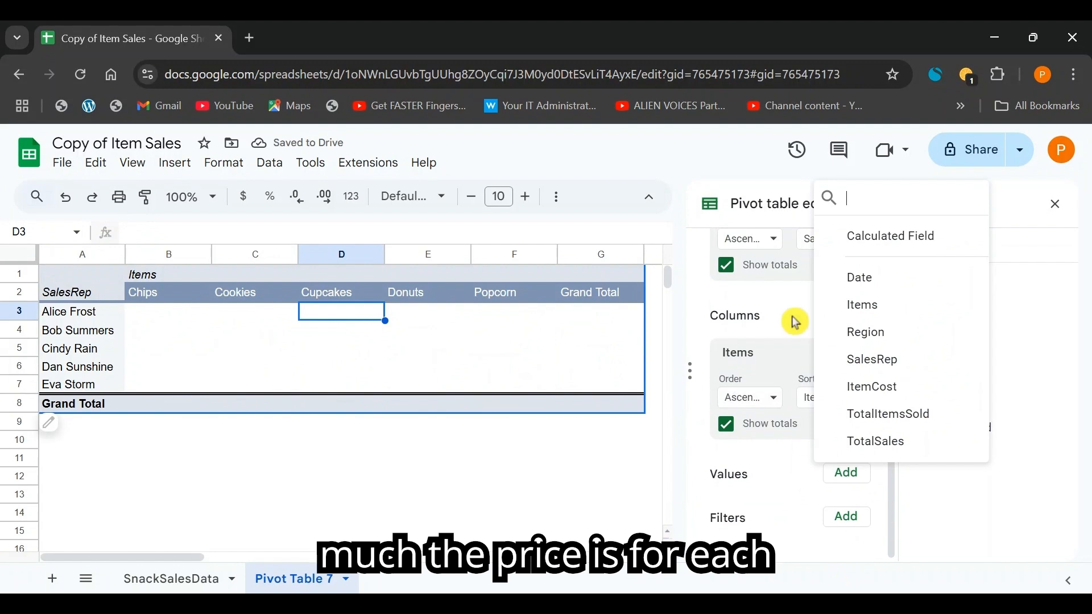
click(872, 386)
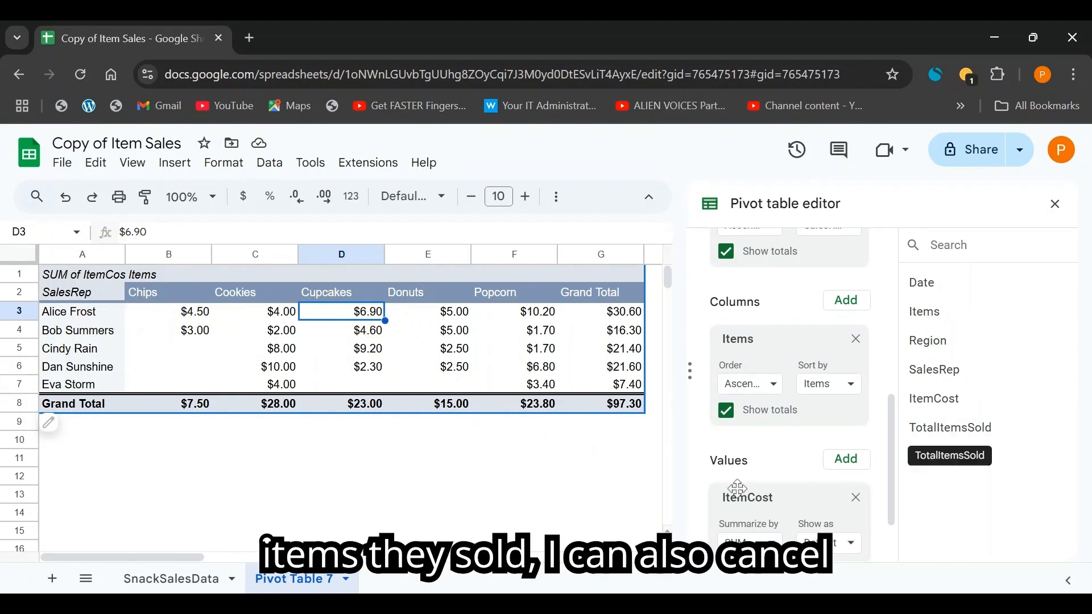
Remove ItemCost from the pivot table's values and add TotalSales in its place
scroll(750, 489, down, 1)
scroll(750, 490, down, 1)
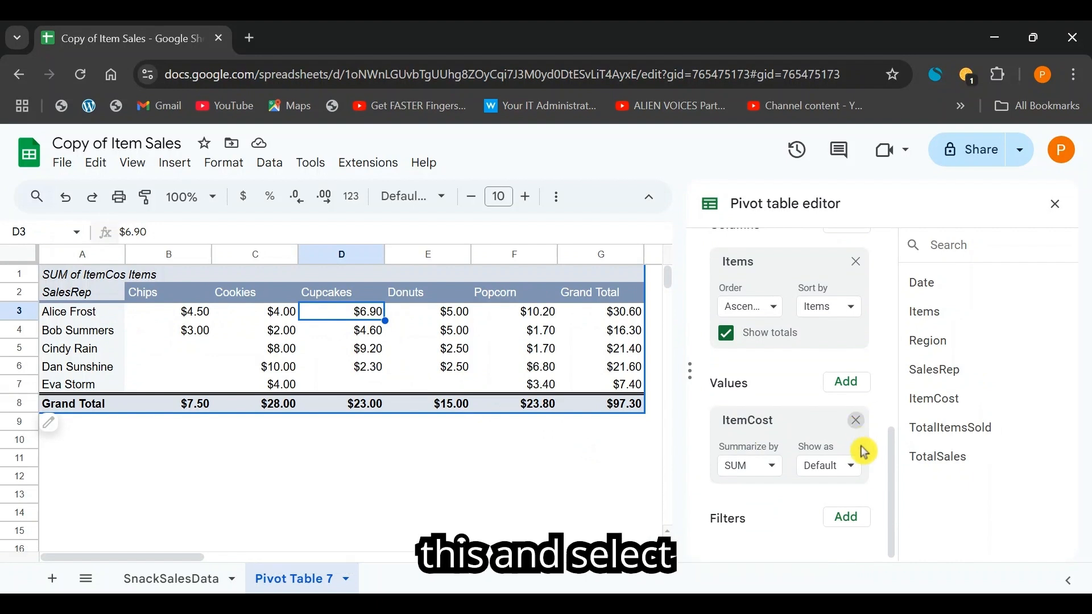
click(856, 421)
click(849, 476)
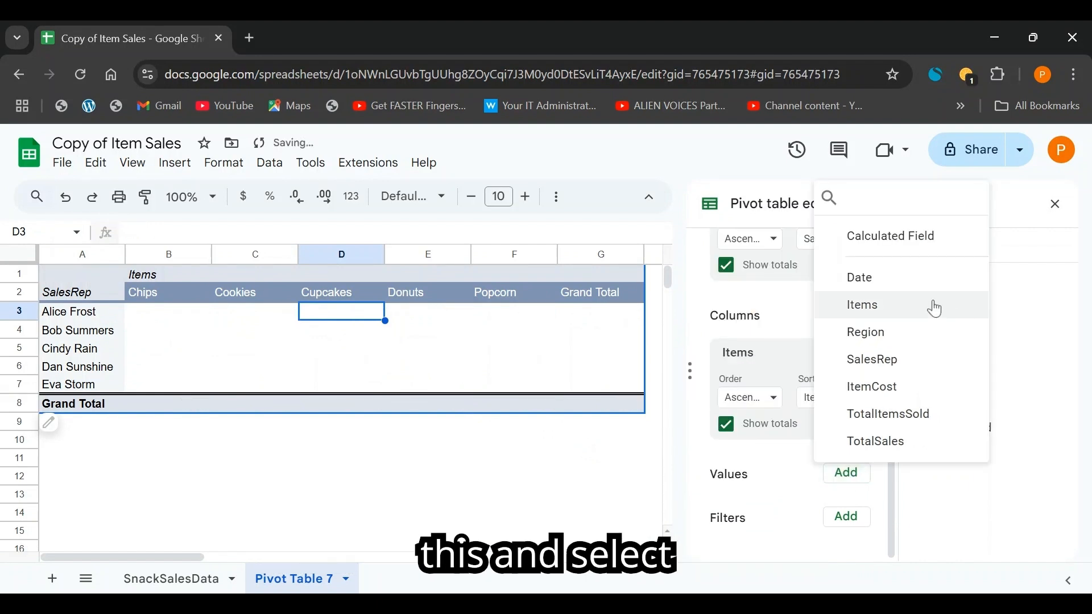
click(895, 444)
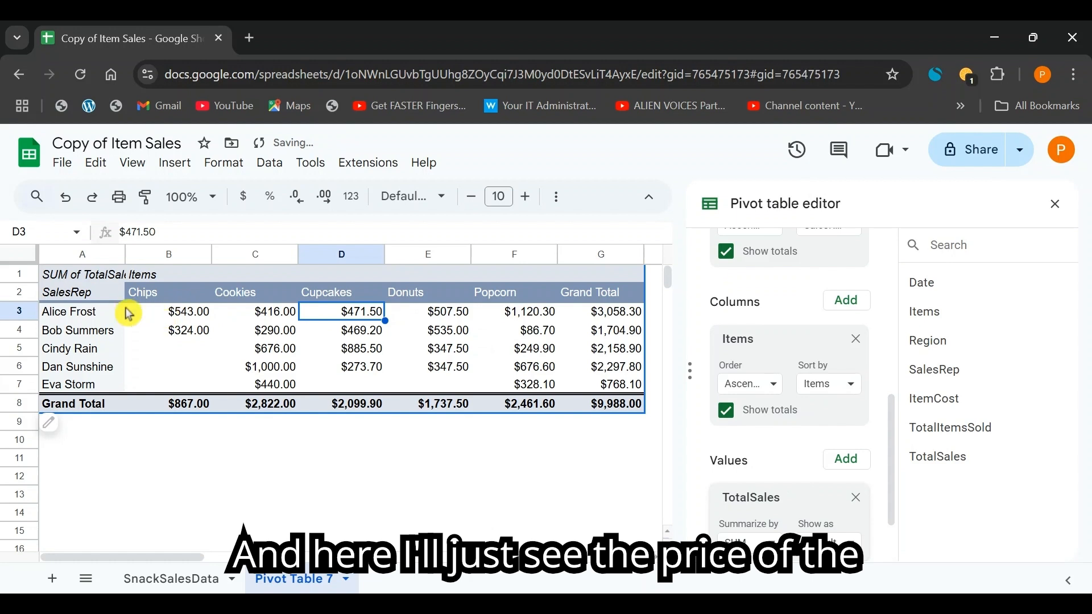
Compare the sales representatives' grand totals to find who earned the most and who earned the least
click(145, 314)
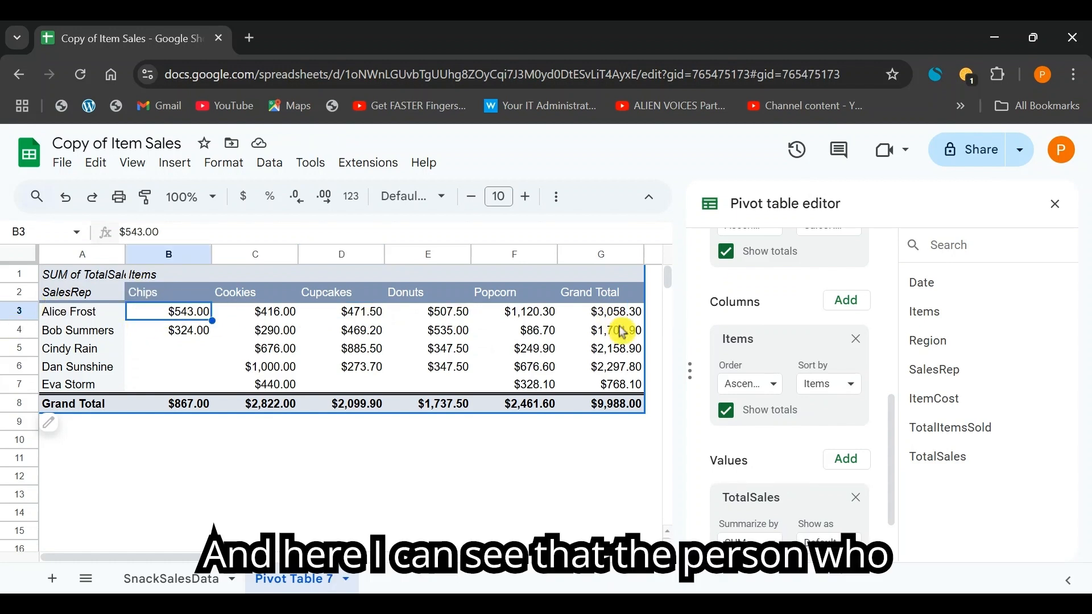
click(601, 311)
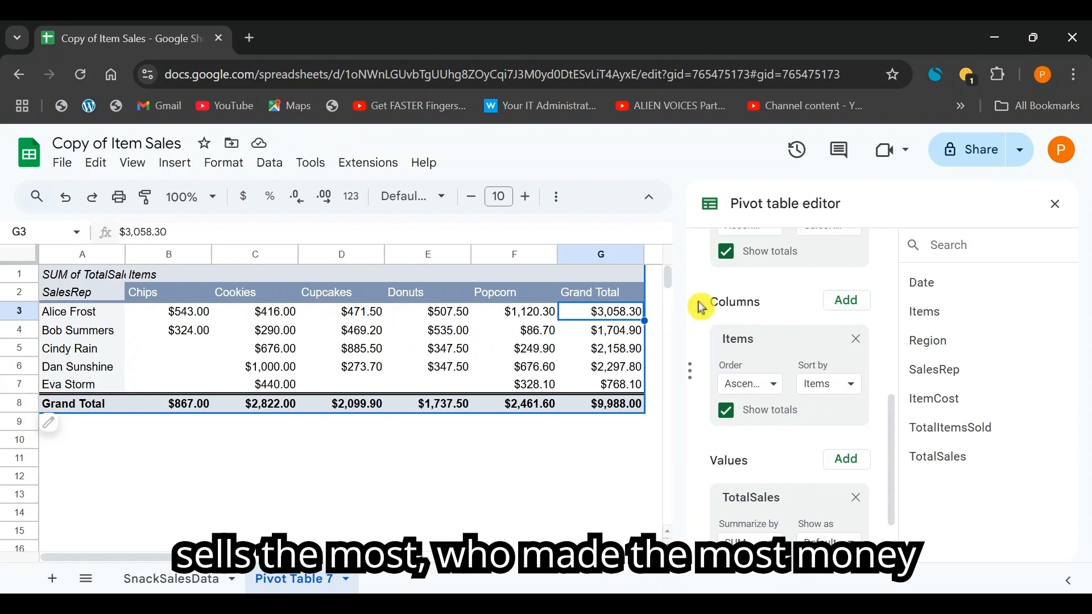
click(113, 312)
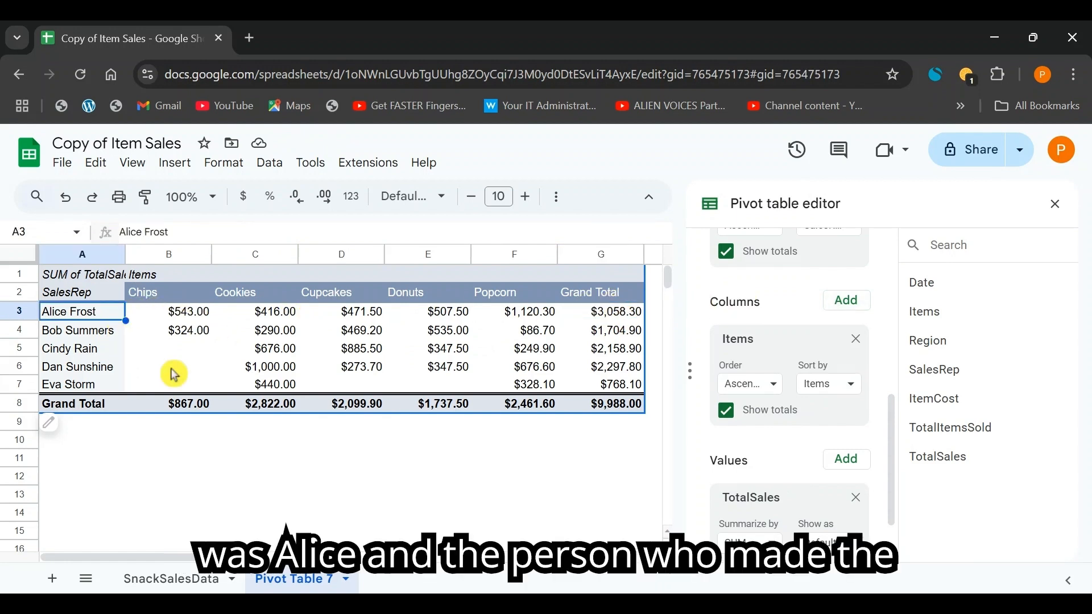
click(624, 384)
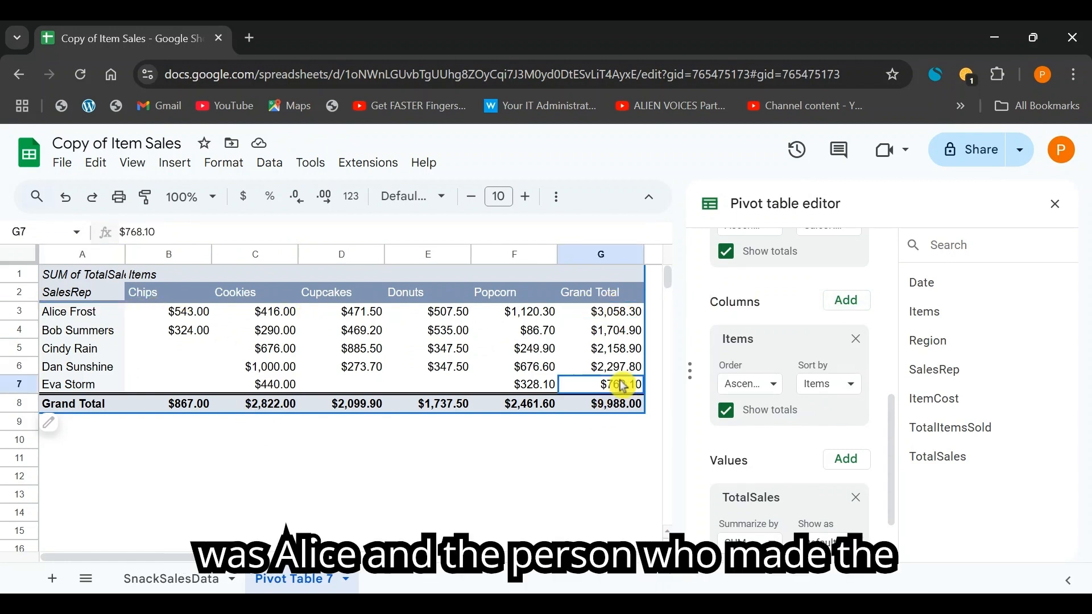
click(54, 385)
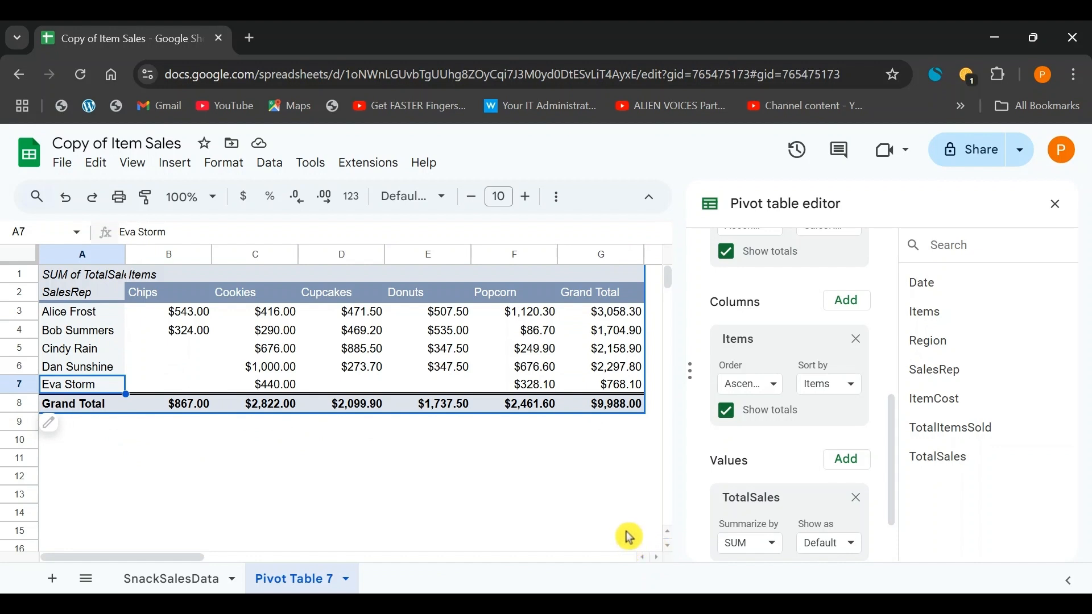
Add Date as a filter field of the pivot table
scroll(780, 419, down, 2)
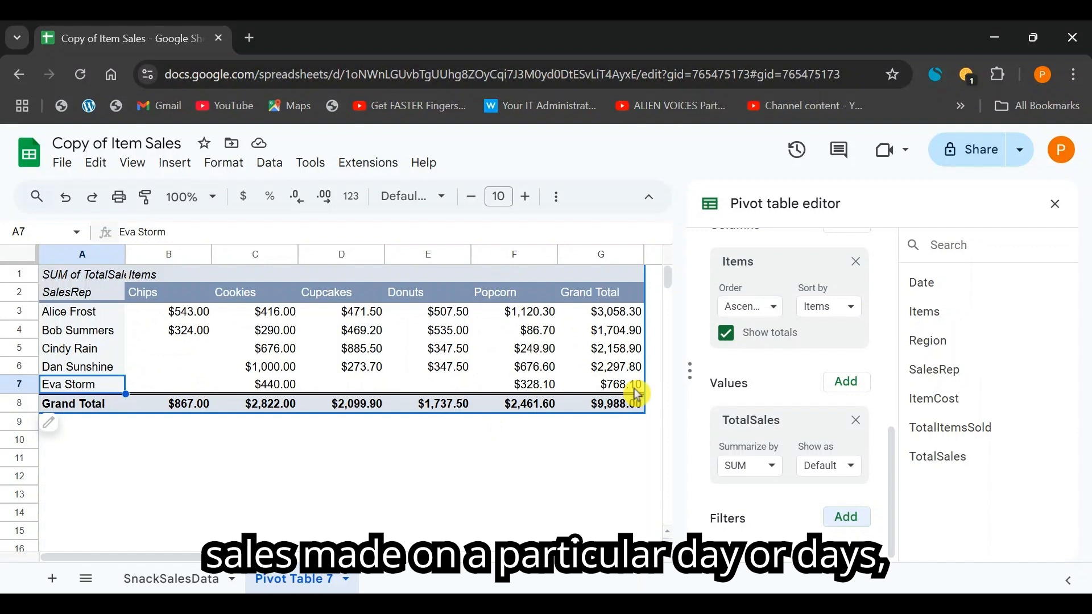
click(845, 518)
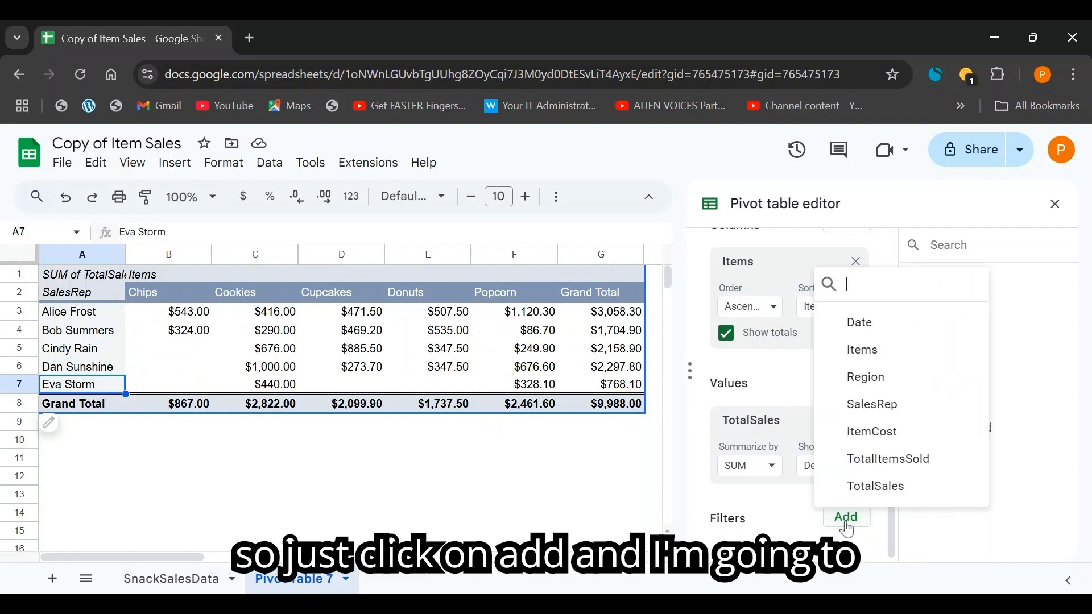
click(852, 336)
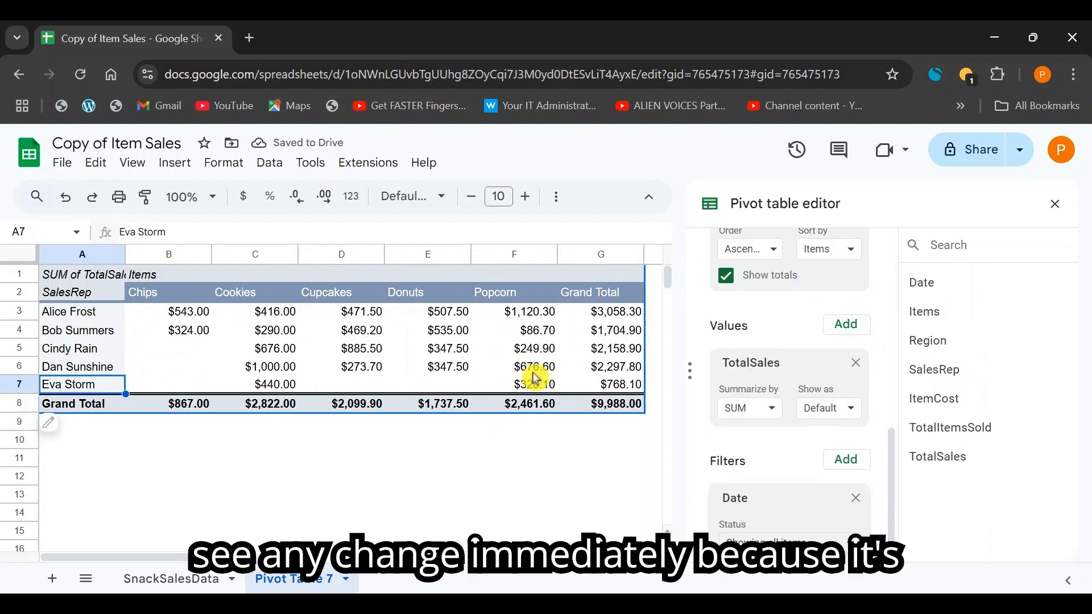
Filter the pivot table by Date values to 2024-01-01 and check which sales representative sold on that day
scroll(807, 449, down, 1)
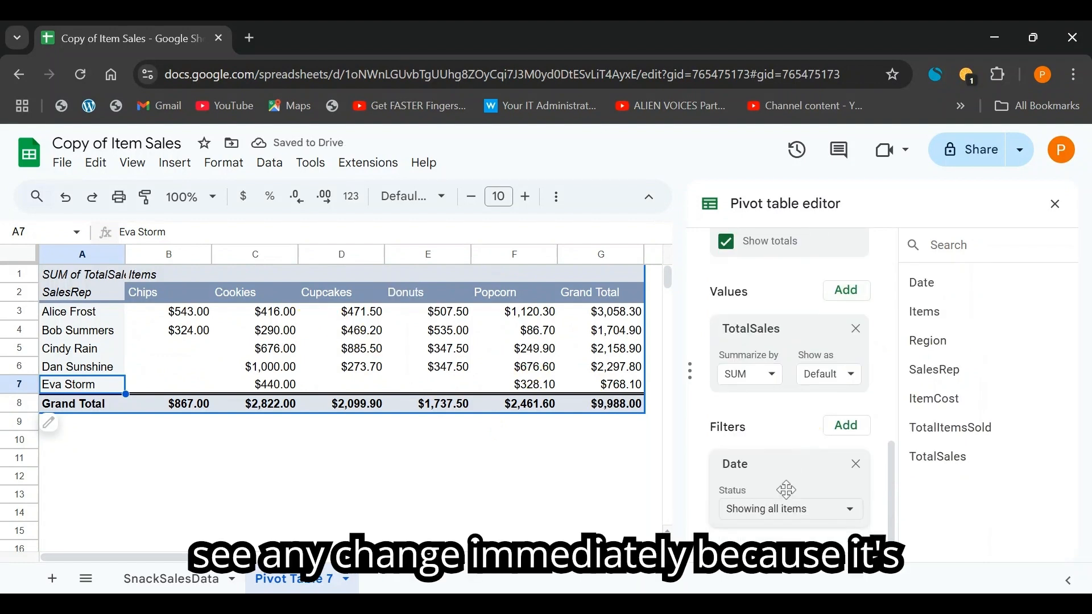
click(846, 521)
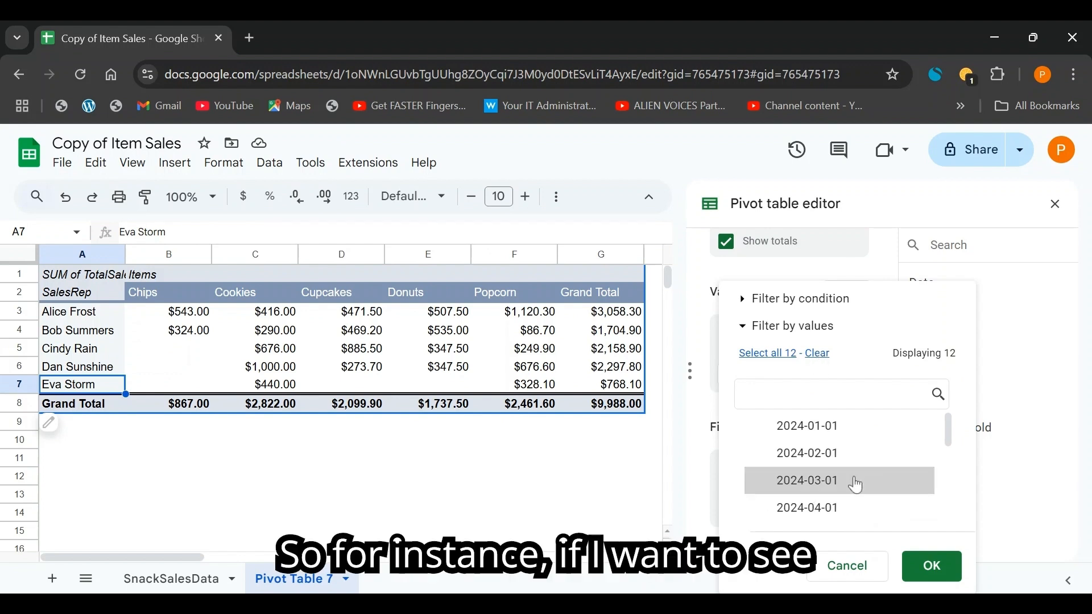
scroll(853, 500, down, 4)
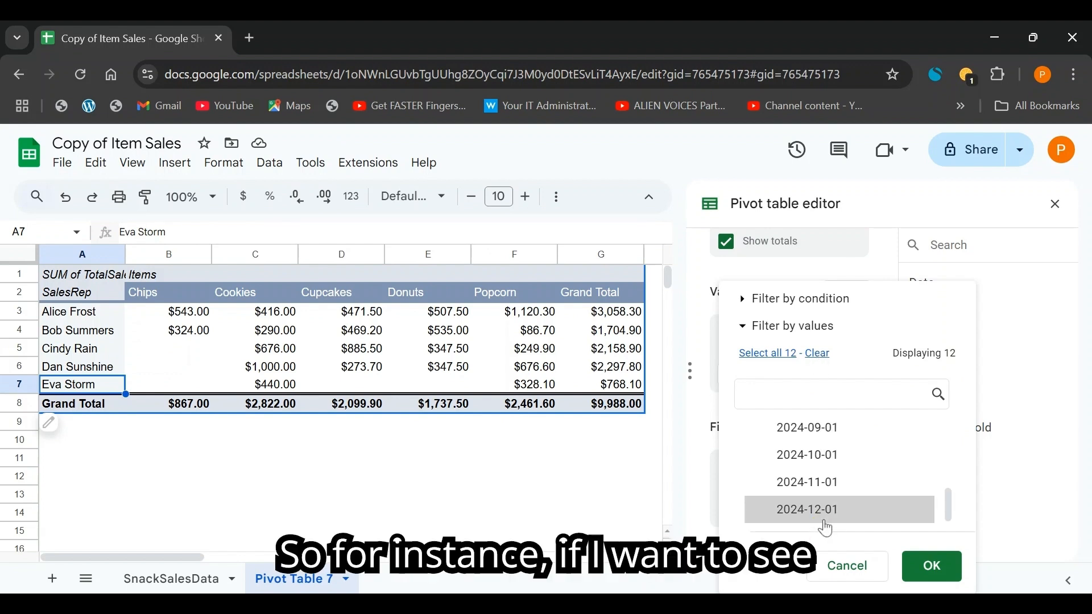
scroll(822, 521, up, 4)
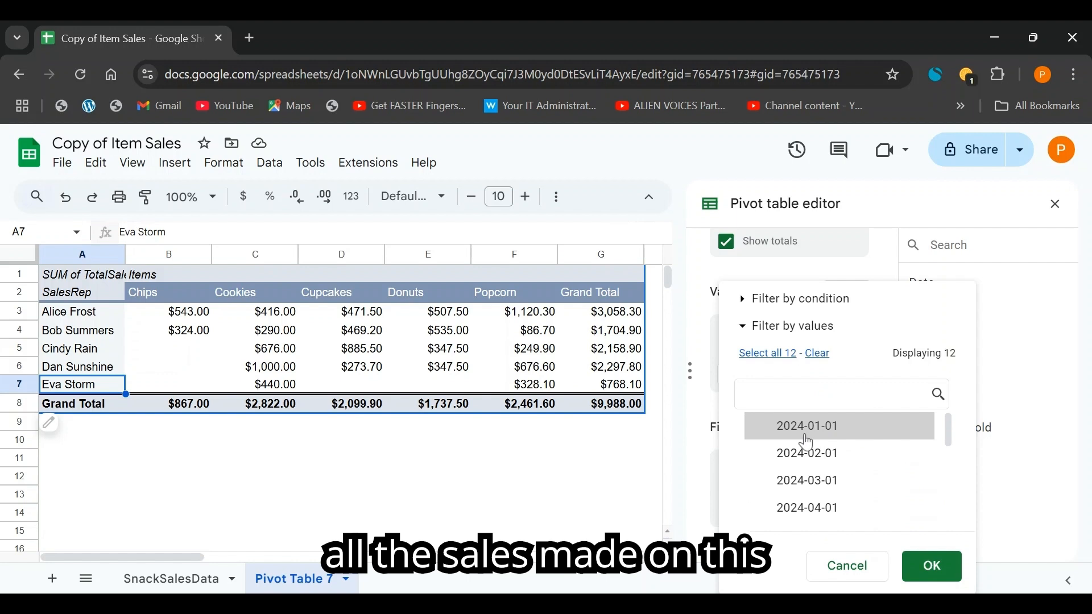
click(825, 432)
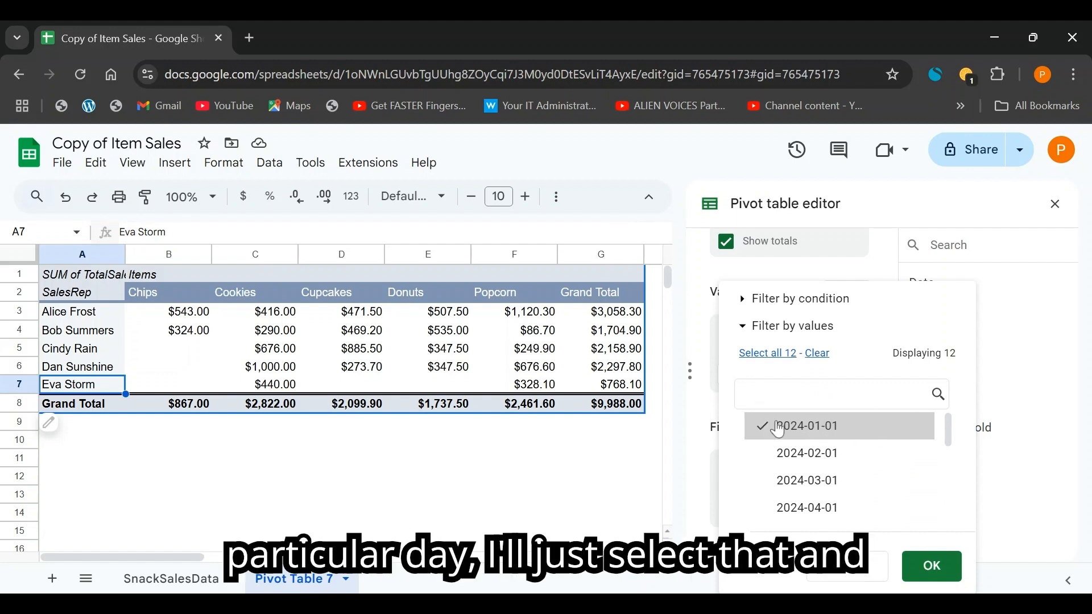
click(927, 566)
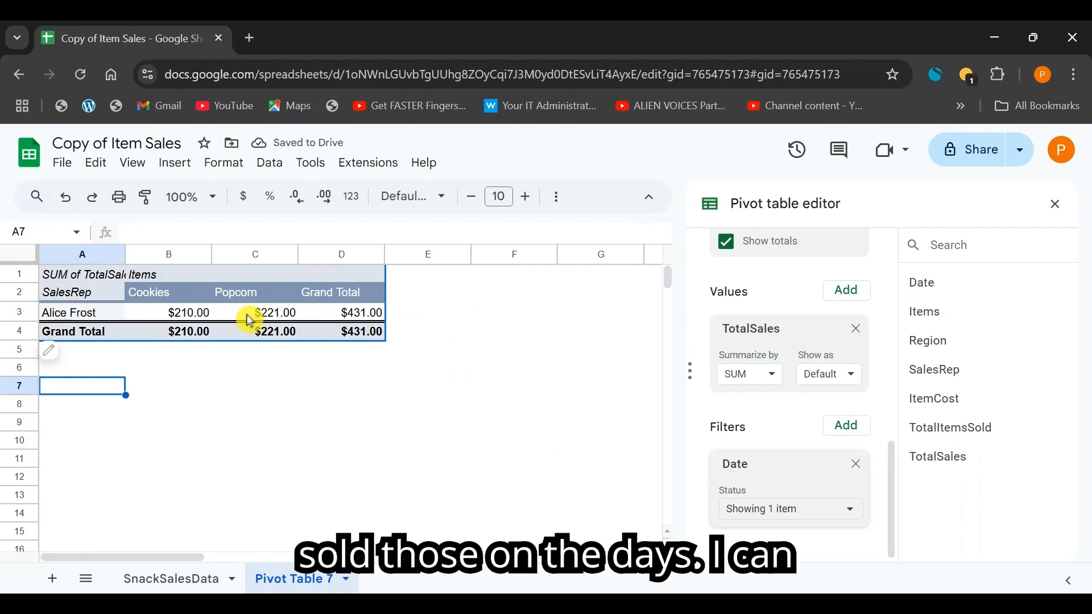
click(71, 312)
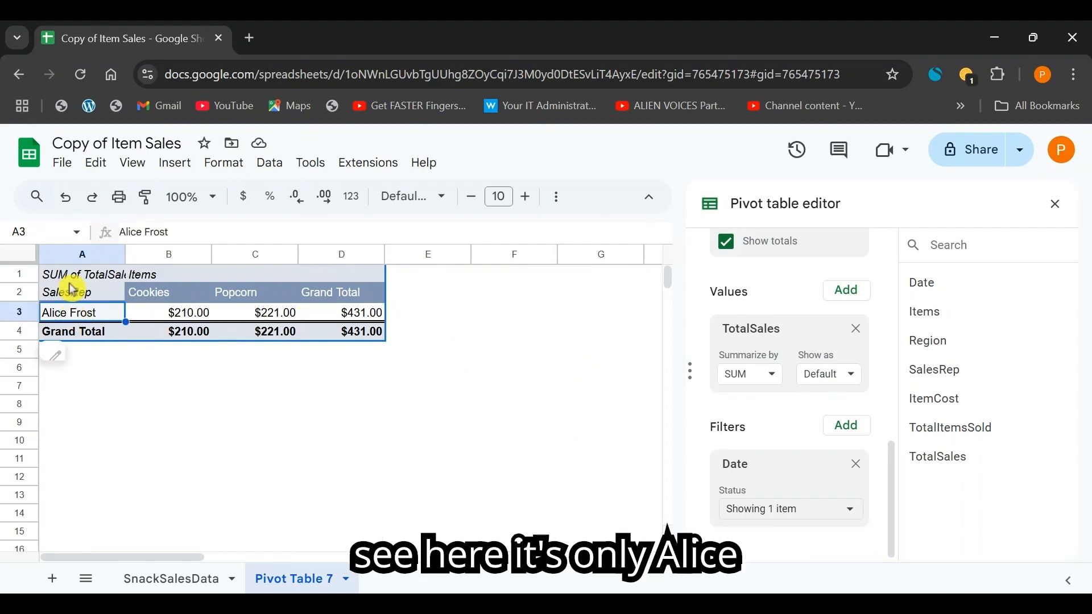
Extend the Date filter to also include 2024-02-01, 2024-03-01 and 2024-04-01, and review the sales representatives listed
click(852, 511)
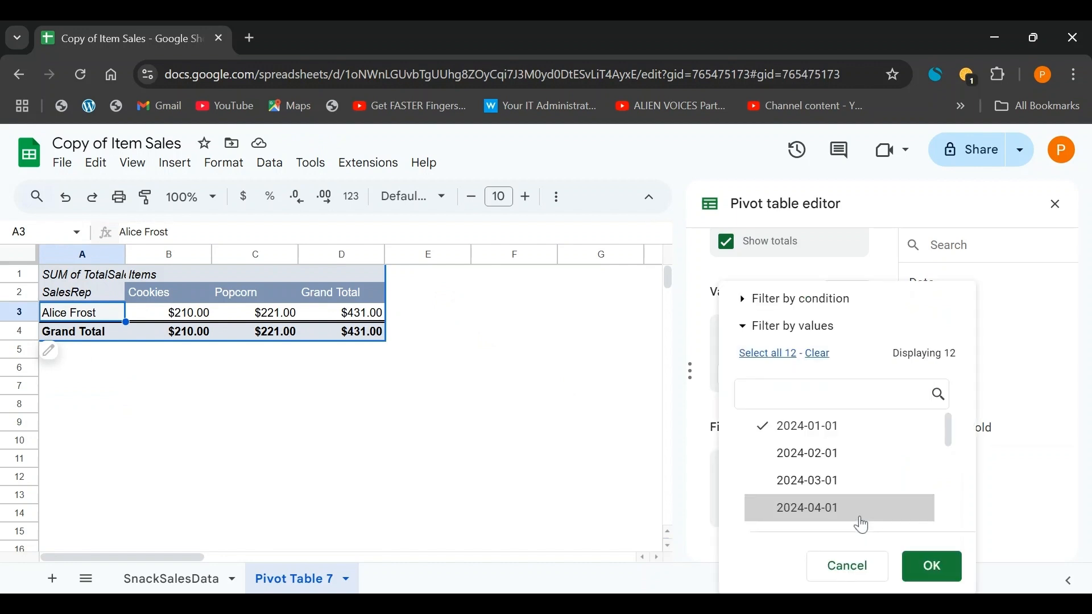
click(807, 455)
click(808, 482)
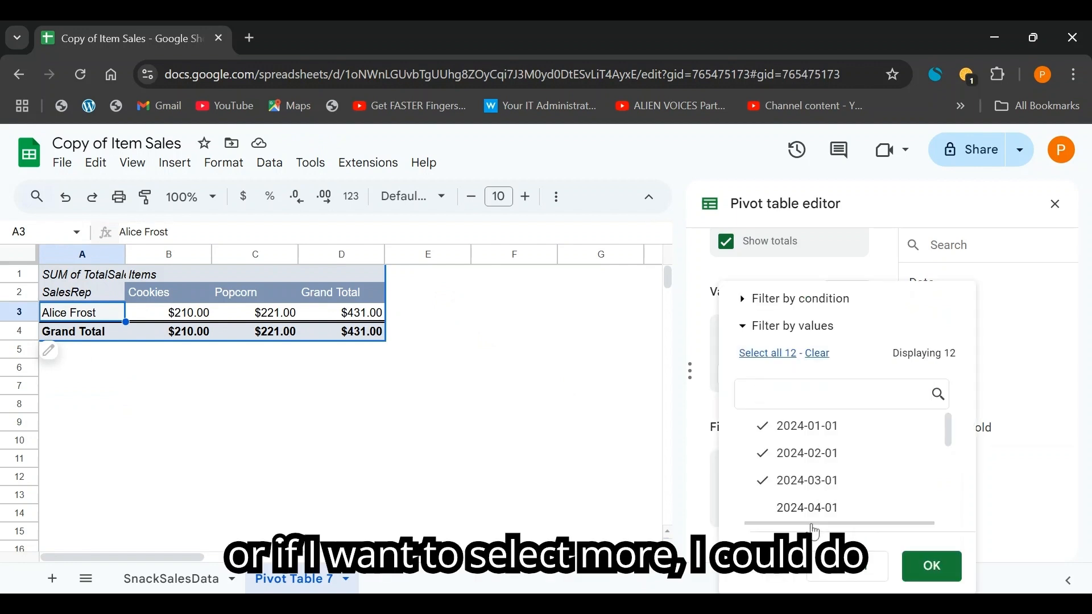
click(808, 510)
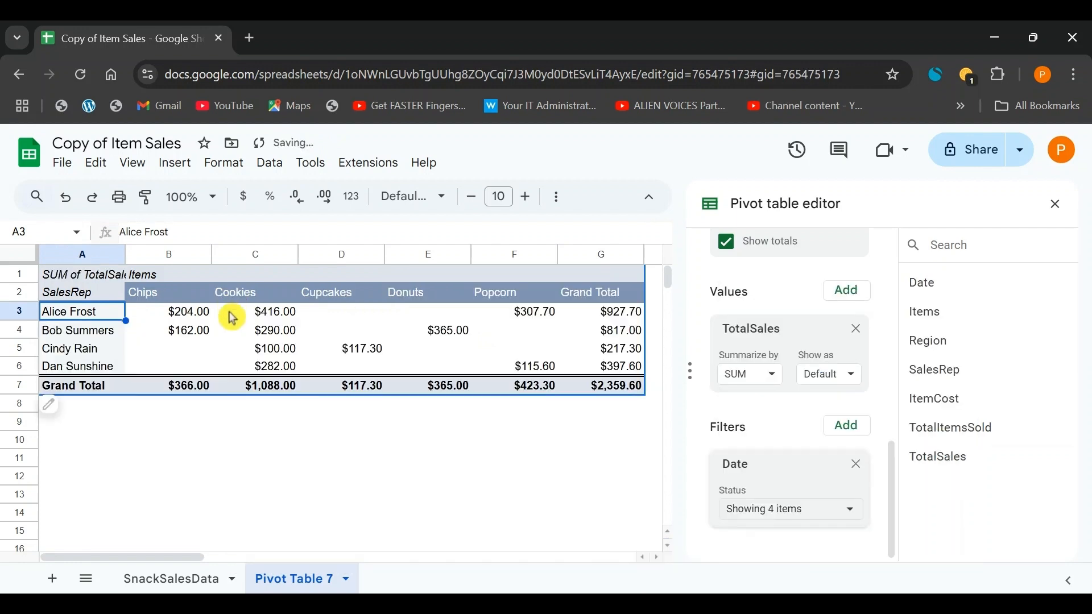
click(72, 331)
click(84, 352)
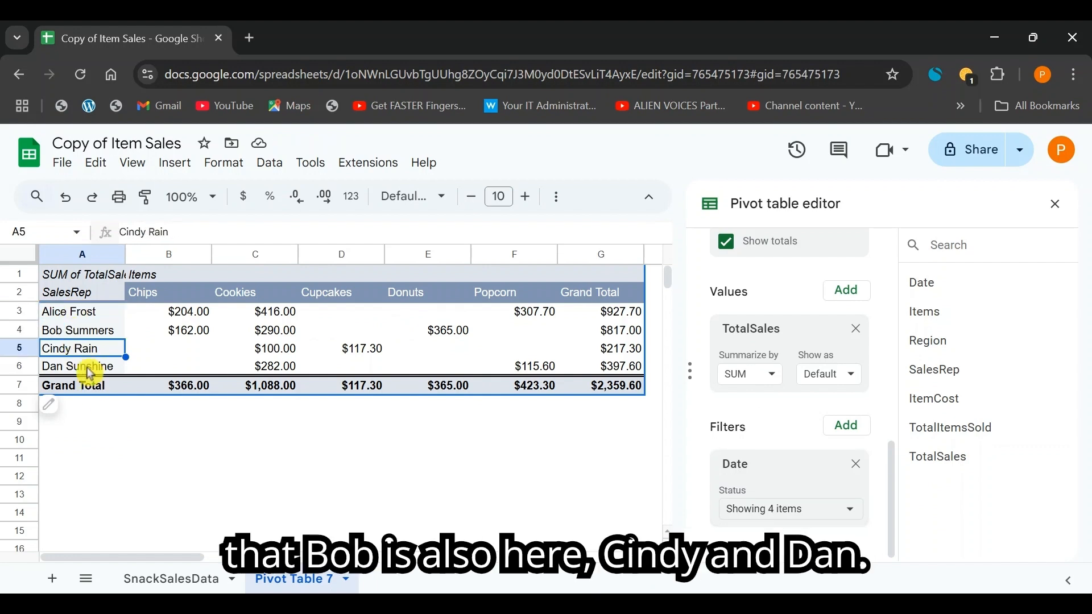
click(87, 368)
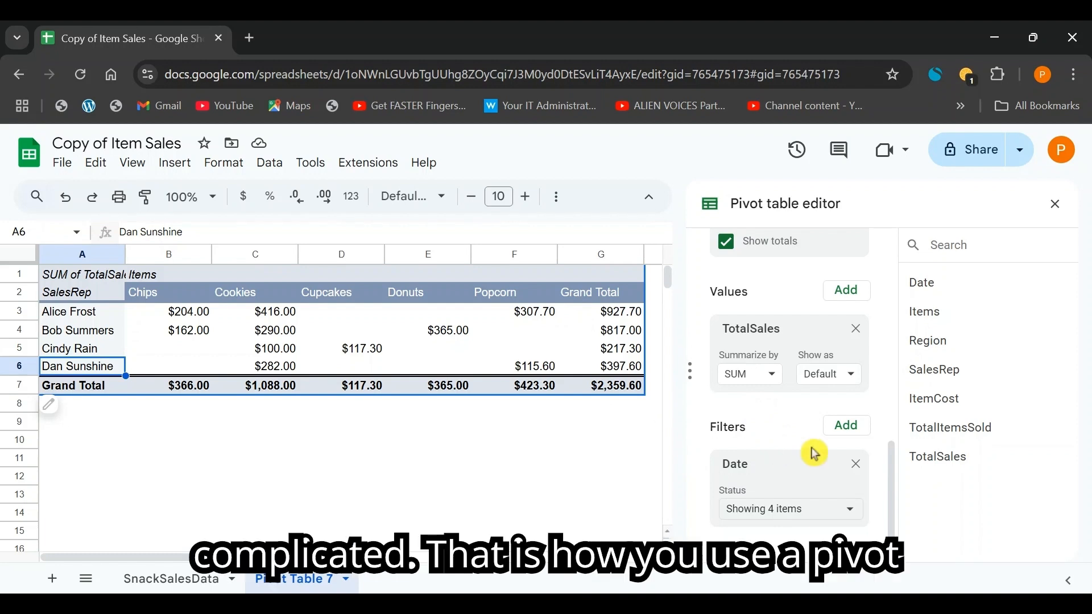
scroll(779, 403, up, 4)
scroll(768, 358, up, 5)
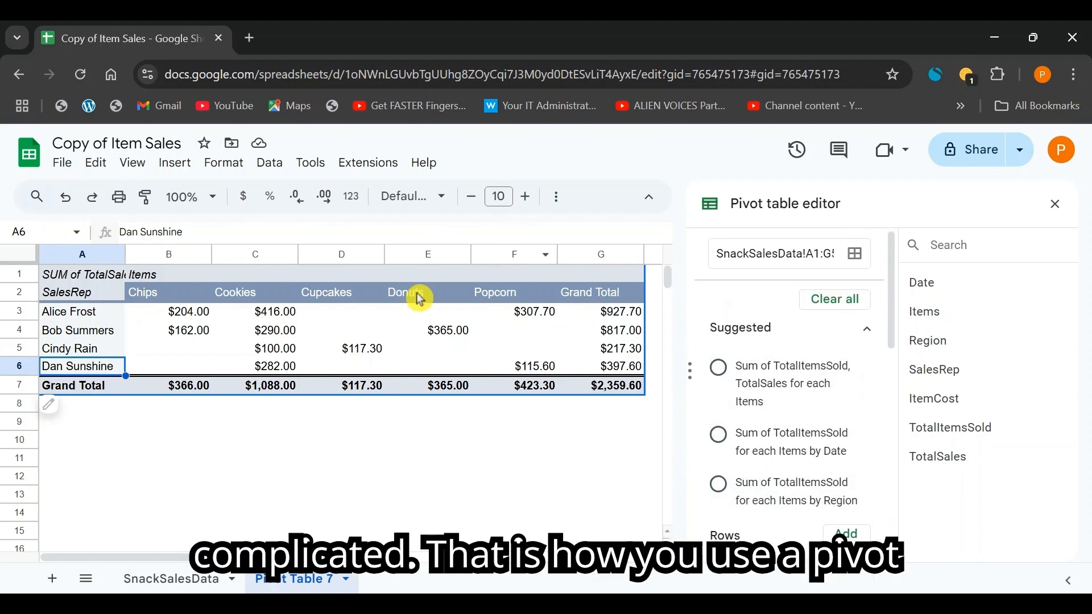